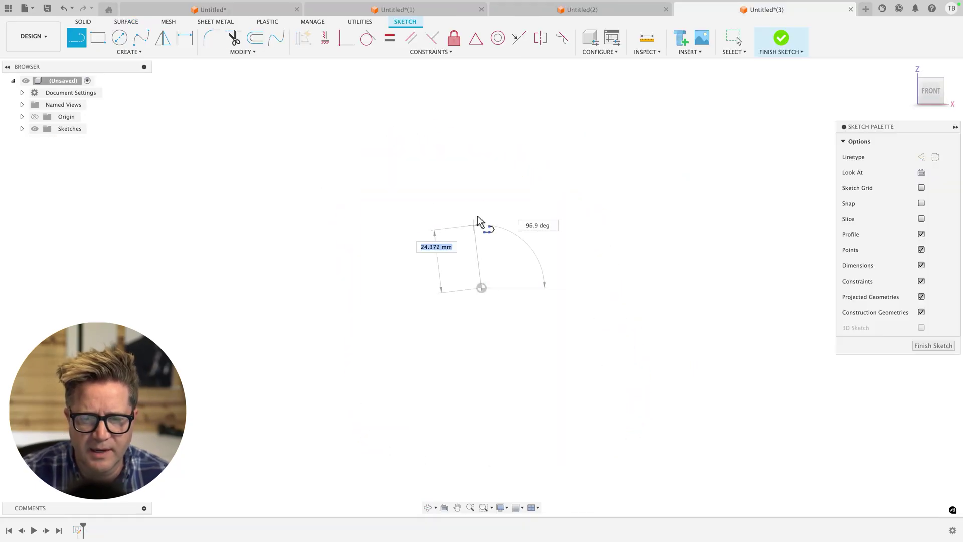
# Step: Cancel the unfinished arc and draw a center-diameter circle to the right of the vertical line
pyautogui.press('Escape')
pyautogui.click(483, 216)
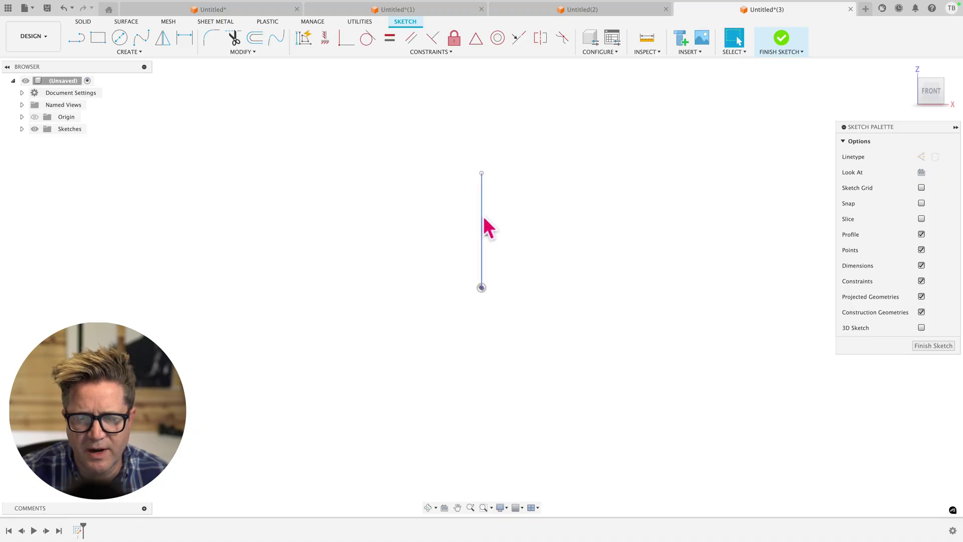
pyautogui.click(120, 38)
pyautogui.click(670, 222)
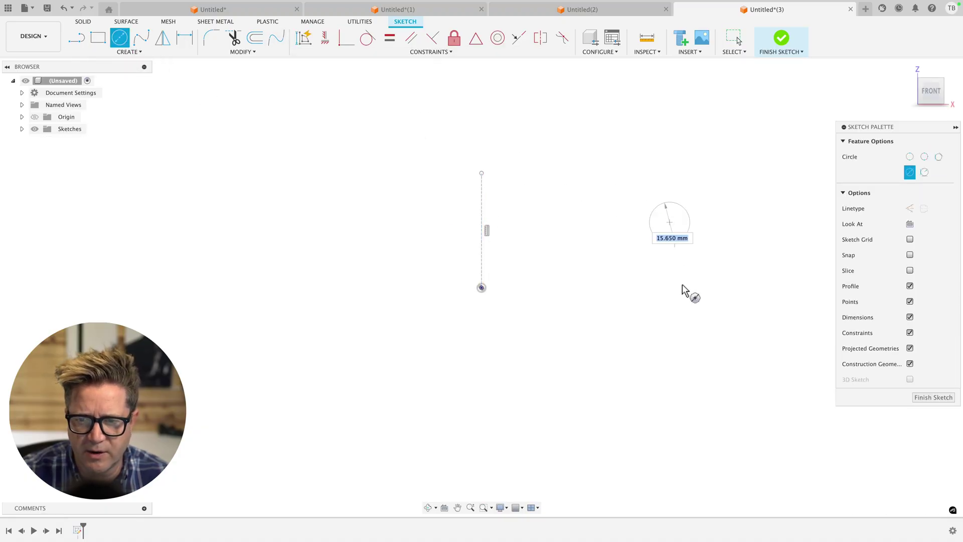
pyautogui.click(680, 270)
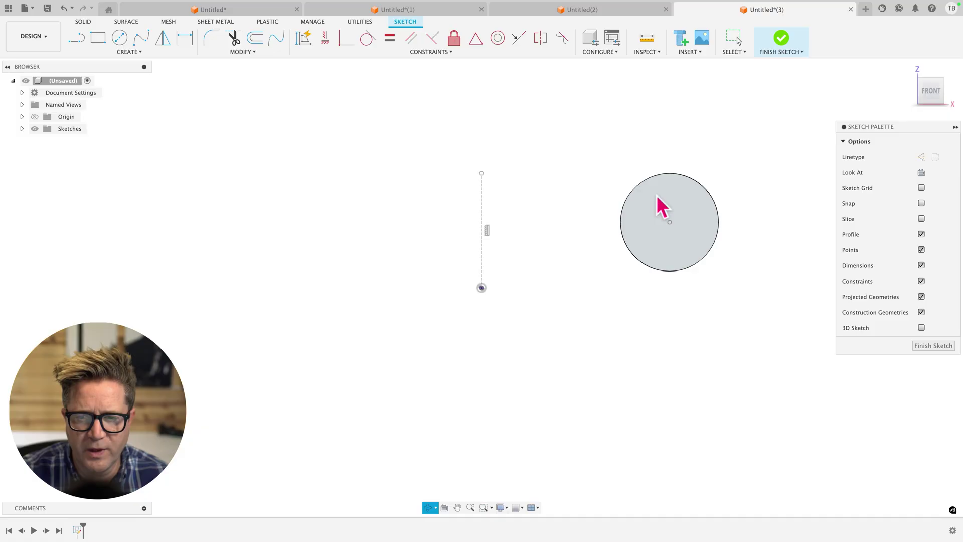
pyautogui.moveTo(658, 206)
pyautogui.keyDown('shift'); pyautogui.mouseDown(button='middle')
pyautogui.moveTo(641, 221)
pyautogui.moveTo(639, 205)
pyautogui.mouseUp(button='middle'); pyautogui.keyUp('shift')
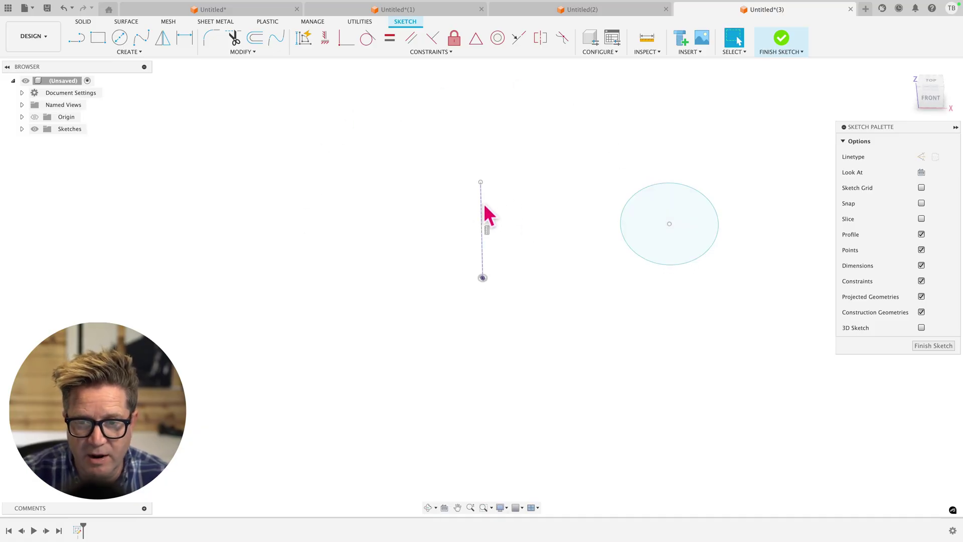
# Step: Surface-revolve the circle a full turn around the vertical line to create a torus body
pyautogui.click(126, 23)
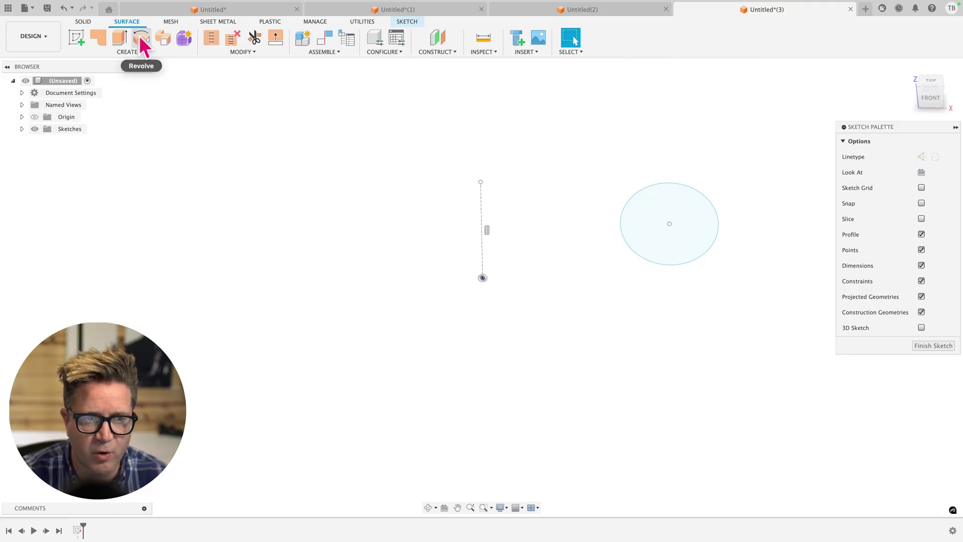
pyautogui.click(141, 40)
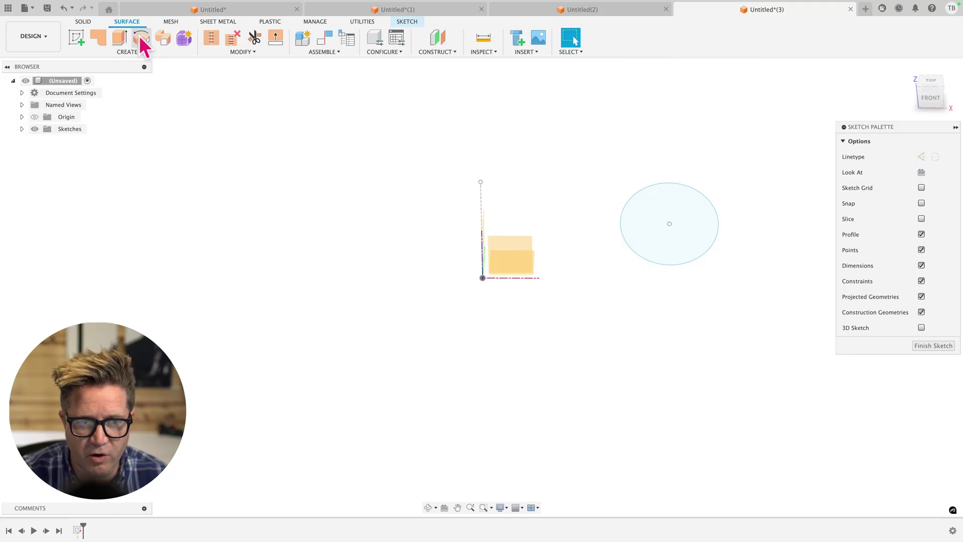
pyautogui.click(639, 222)
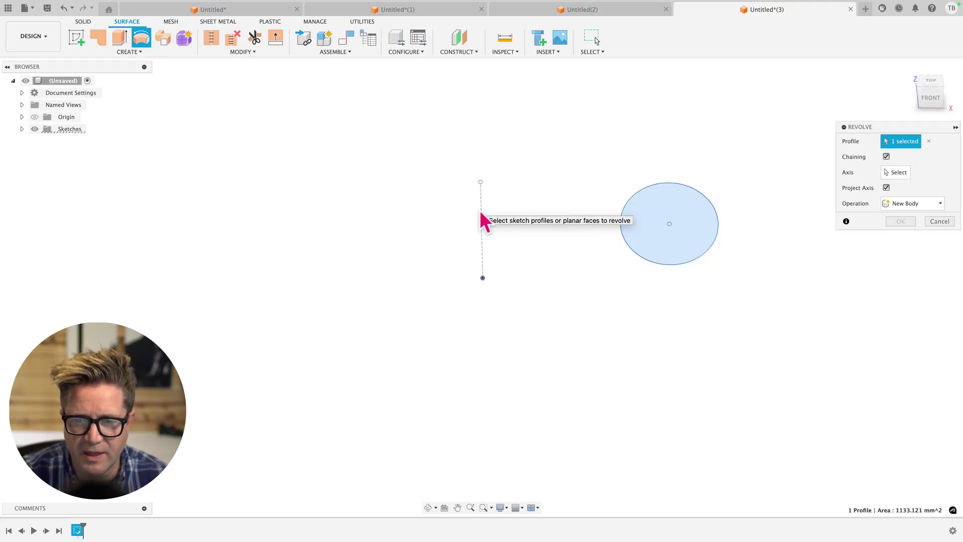
pyautogui.click(895, 172)
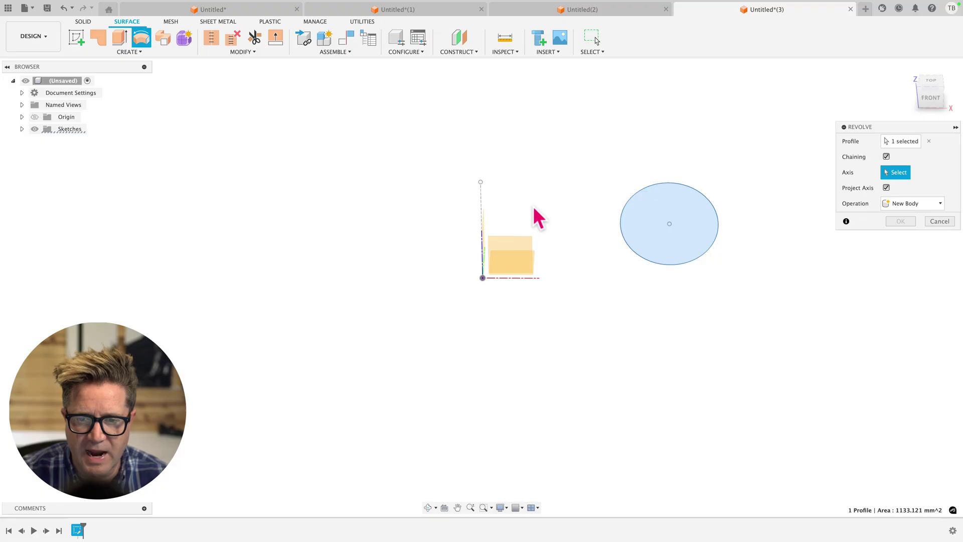
pyautogui.click(480, 205)
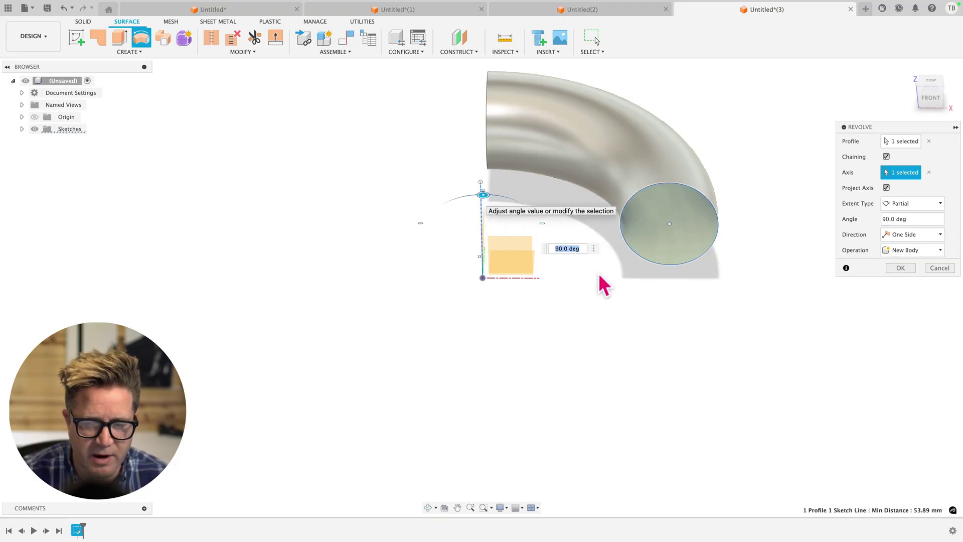
pyautogui.moveTo(600, 280)
pyautogui.keyDown('shift'); pyautogui.mouseDown(button='middle')
pyautogui.moveTo(585, 286)
pyautogui.moveTo(622, 280)
pyautogui.moveTo(591, 279)
pyautogui.mouseUp(button='middle'); pyautogui.keyUp('shift')
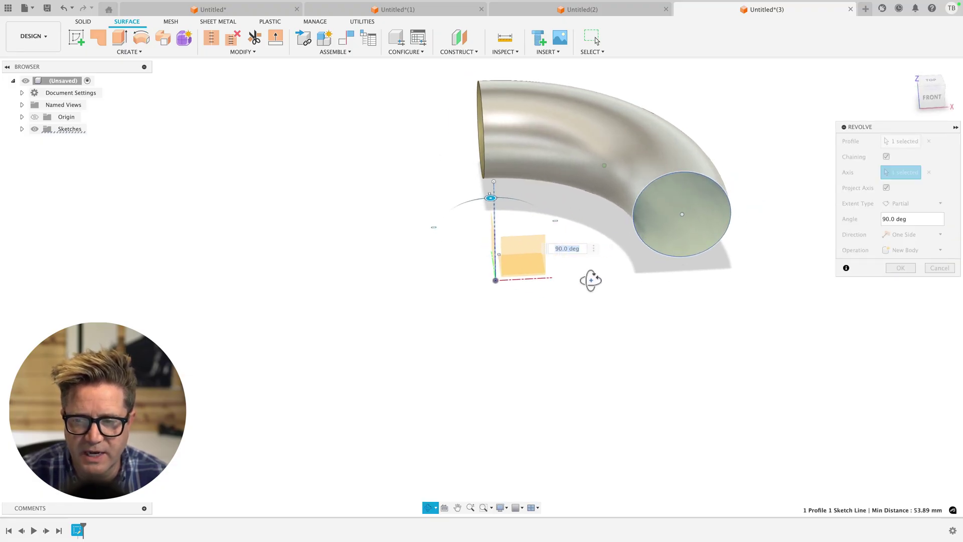
pyautogui.click(933, 205)
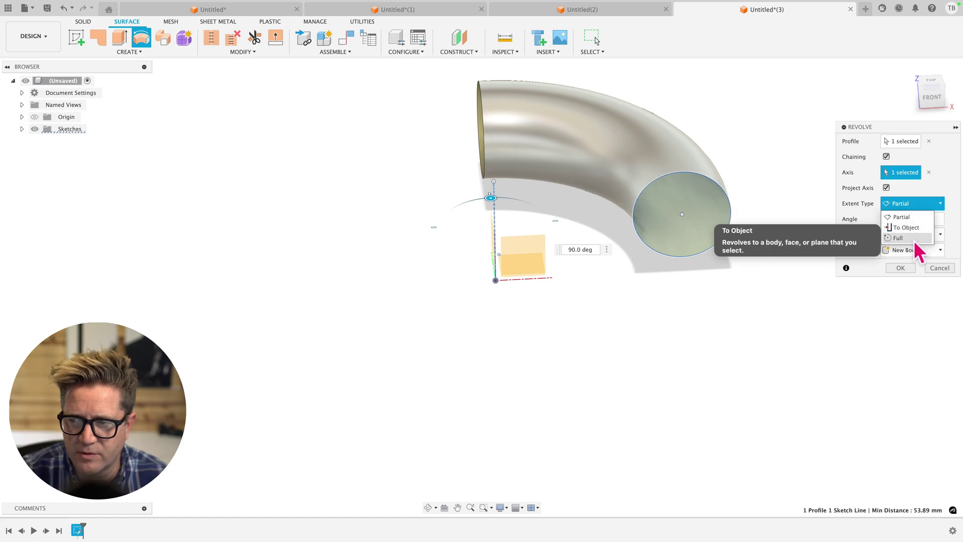
pyautogui.click(898, 238)
pyautogui.click(898, 238)
pyautogui.keyDown('shift'); pyautogui.moveTo(708, 185); pyautogui.dragTo(637, 181, button='middle'); pyautogui.keyUp('shift')
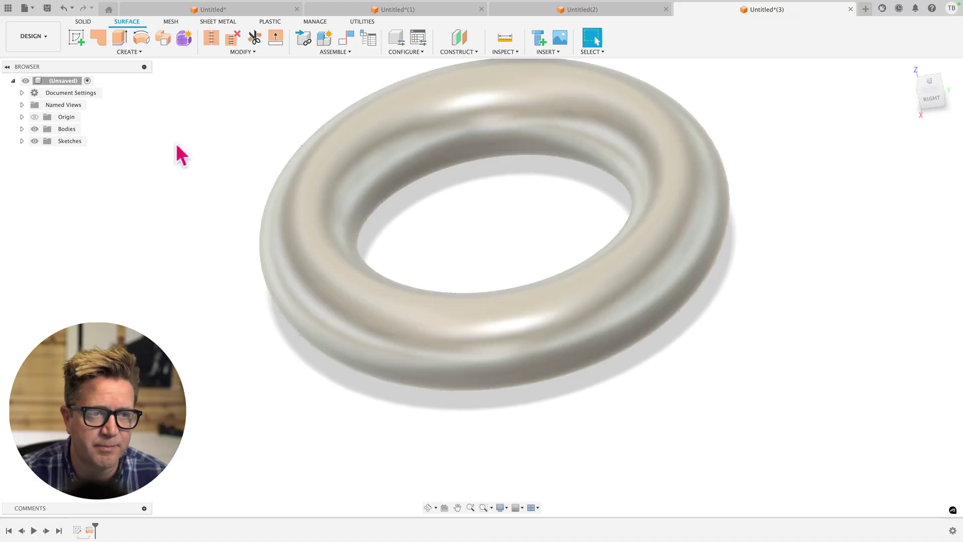
# Step: Expand Bodies and select the torus face to cut a section view through the torus
pyautogui.click(22, 129)
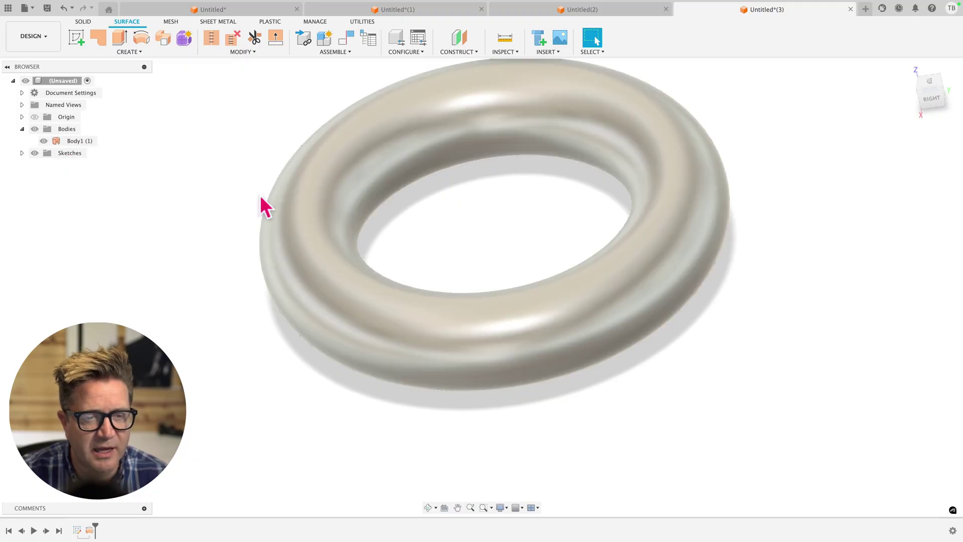
pyautogui.keyDown('shift'); pyautogui.moveTo(448, 243); pyautogui.dragTo(434, 98, button='middle'); pyautogui.keyUp('shift')
pyautogui.click(436, 204)
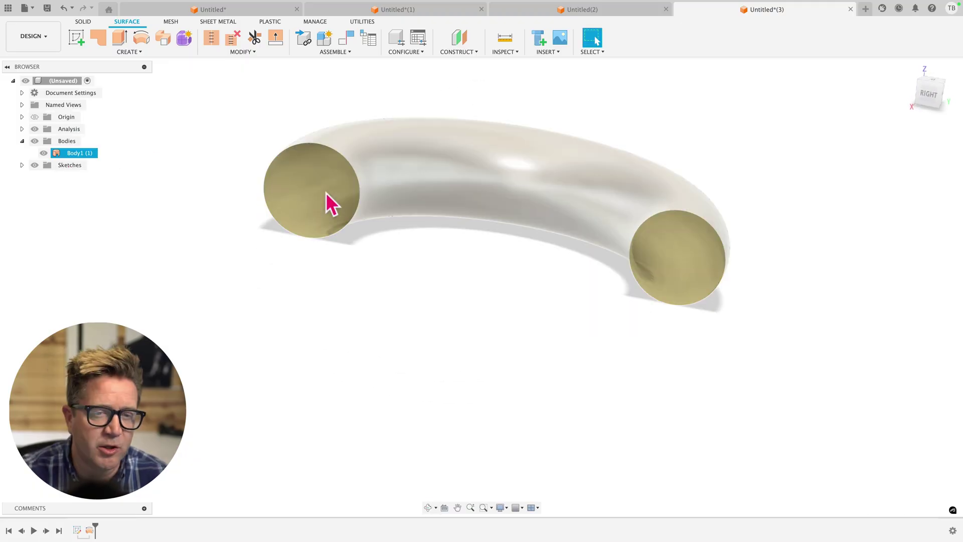
pyautogui.moveTo(325, 200)
pyautogui.keyDown('shift'); pyautogui.mouseDown(button='middle')
pyautogui.moveTo(301, 232)
pyautogui.moveTo(314, 205)
pyautogui.moveTo(306, 199)
pyautogui.mouseUp(button='middle'); pyautogui.keyUp('shift')
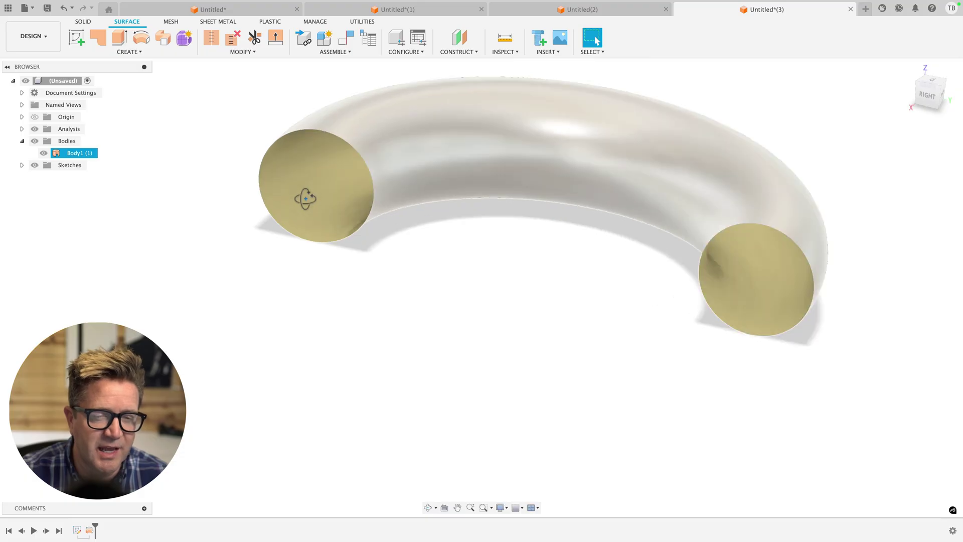
pyautogui.scroll(3, 311, 190)
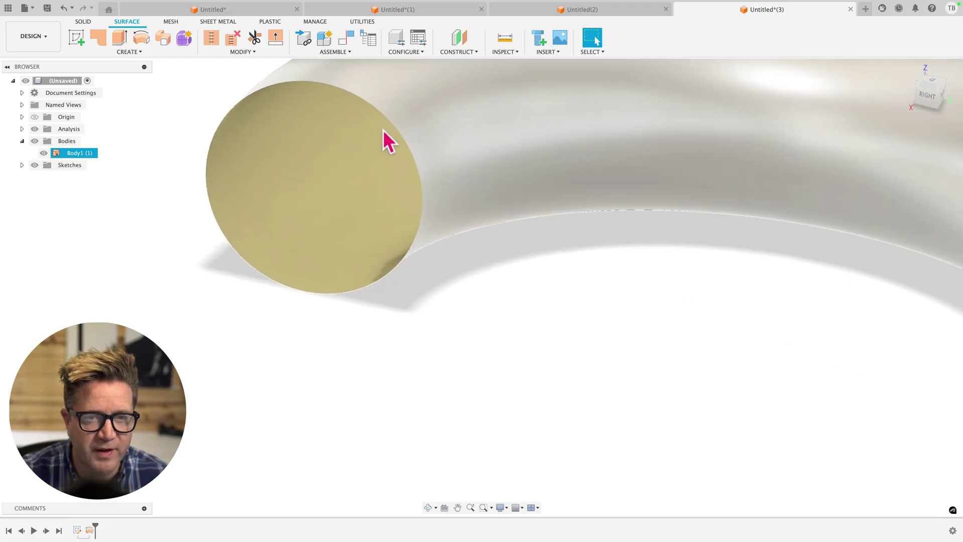
pyautogui.scroll(-5, 426, 151)
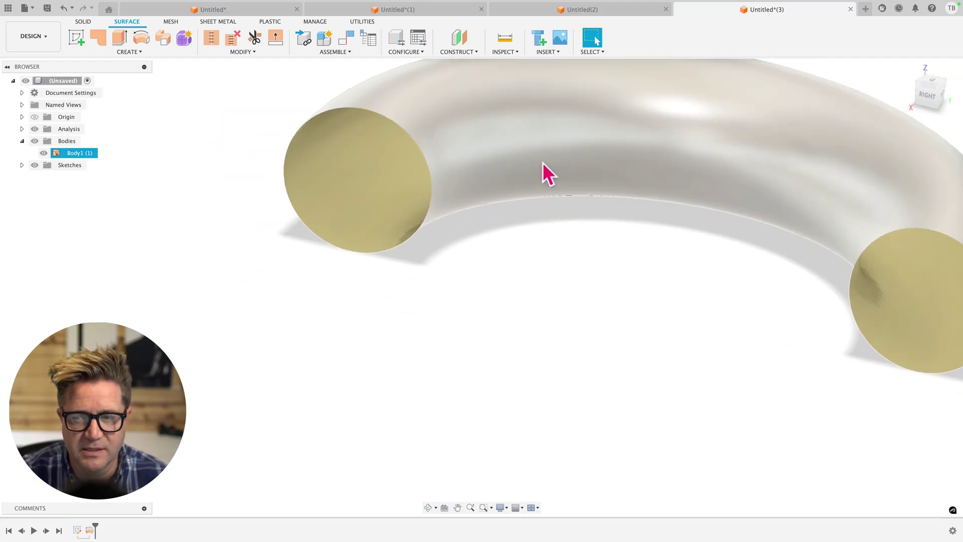
pyautogui.scroll(2, 762, 175)
pyautogui.scroll(-2, 762, 182)
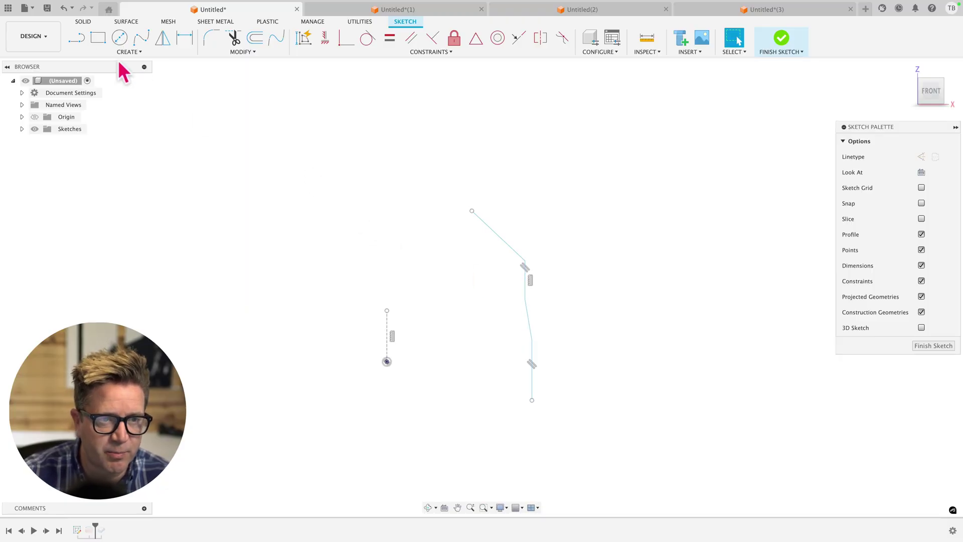
# Step: Surface-revolve the bent open curve 90° (Partial) around the vertical origin line
pyautogui.click(128, 22)
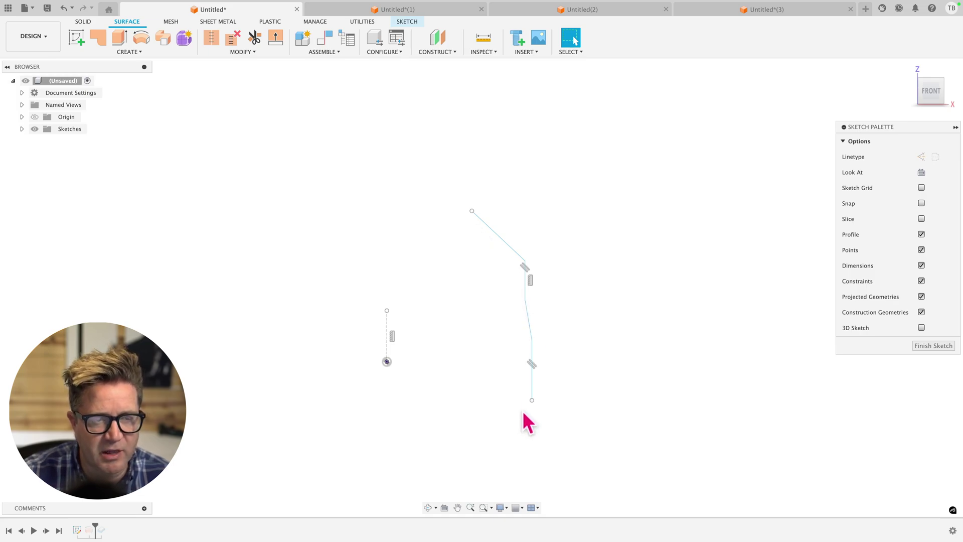
pyautogui.click(141, 40)
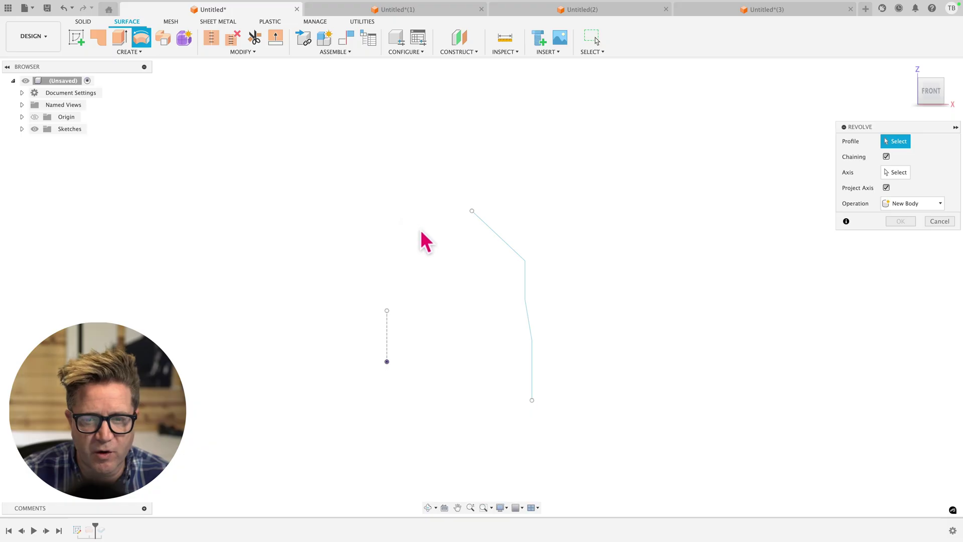
pyautogui.click(512, 249)
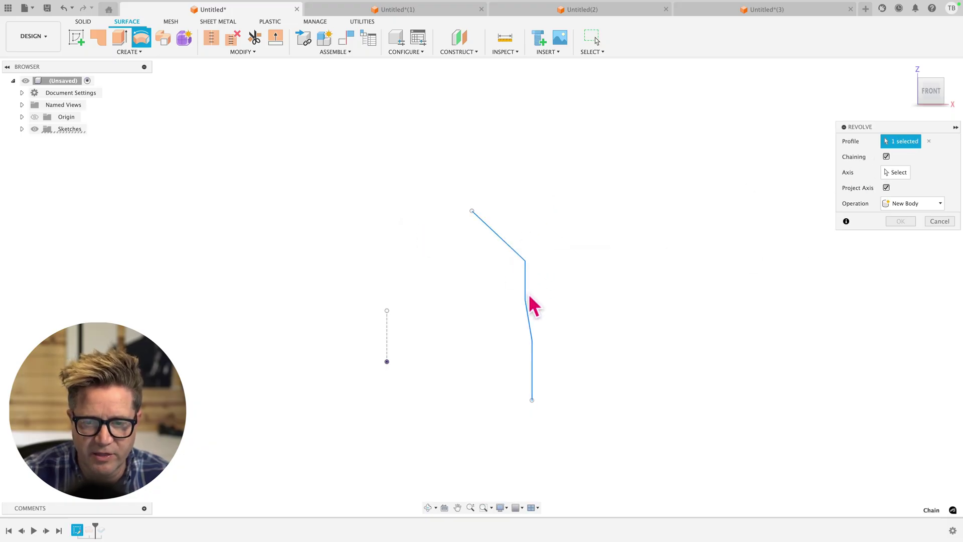
pyautogui.click(888, 175)
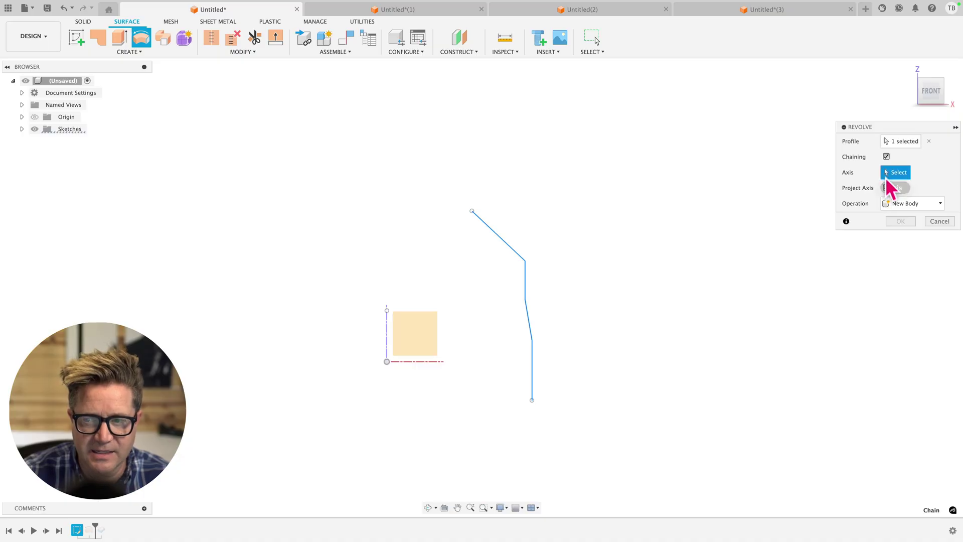
pyautogui.click(387, 340)
pyautogui.keyDown('shift'); pyautogui.moveTo(441, 342); pyautogui.dragTo(450, 301, button='middle'); pyautogui.keyUp('shift')
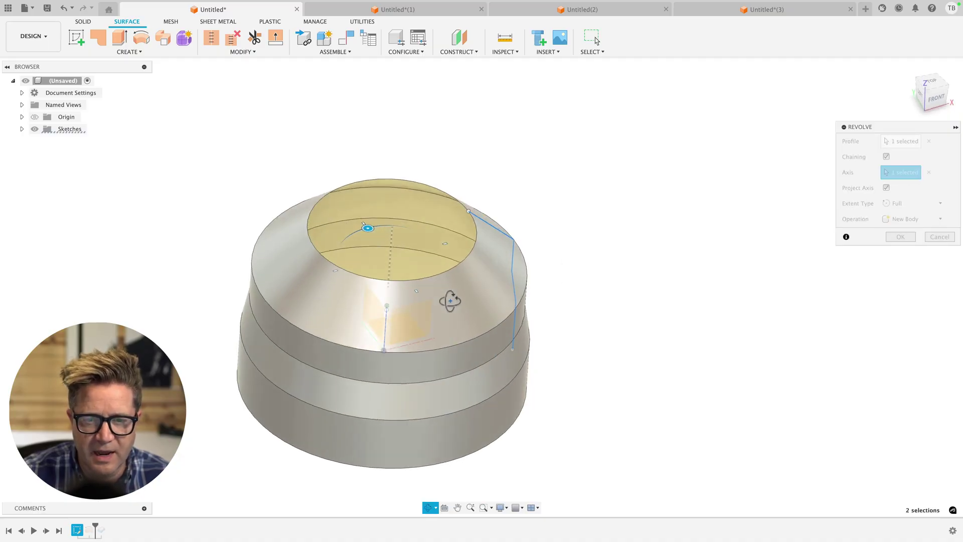
pyautogui.click(913, 203)
pyautogui.click(916, 217)
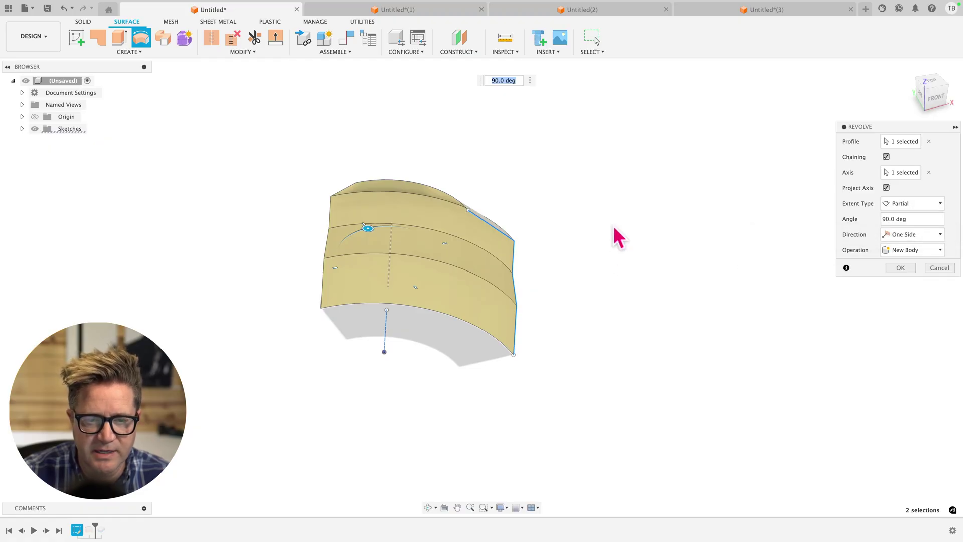
pyautogui.keyDown('shift'); pyautogui.moveTo(612, 234); pyautogui.dragTo(542, 245, button='middle'); pyautogui.keyUp('shift')
pyautogui.keyDown('shift'); pyautogui.moveTo(481, 257); pyautogui.dragTo(477, 249, button='middle'); pyautogui.keyUp('shift')
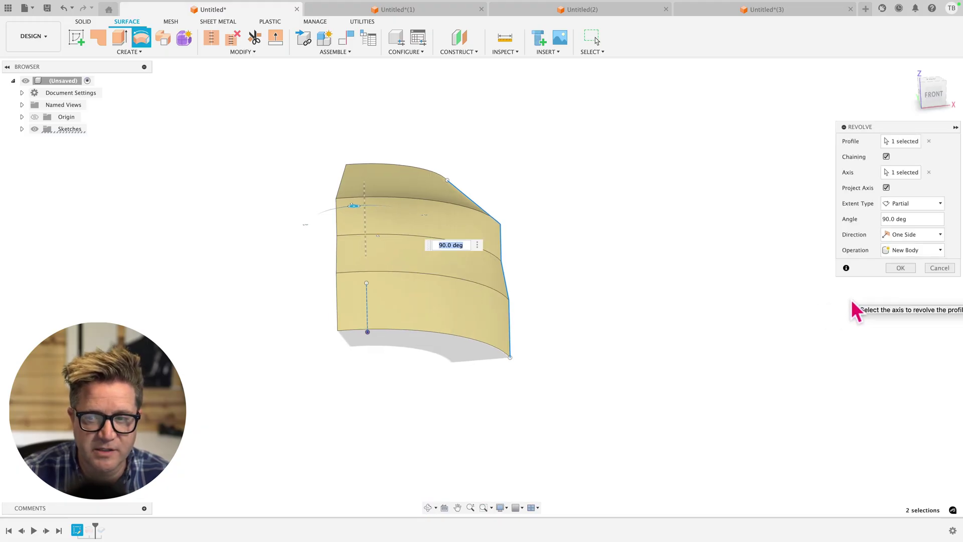
pyautogui.click(898, 267)
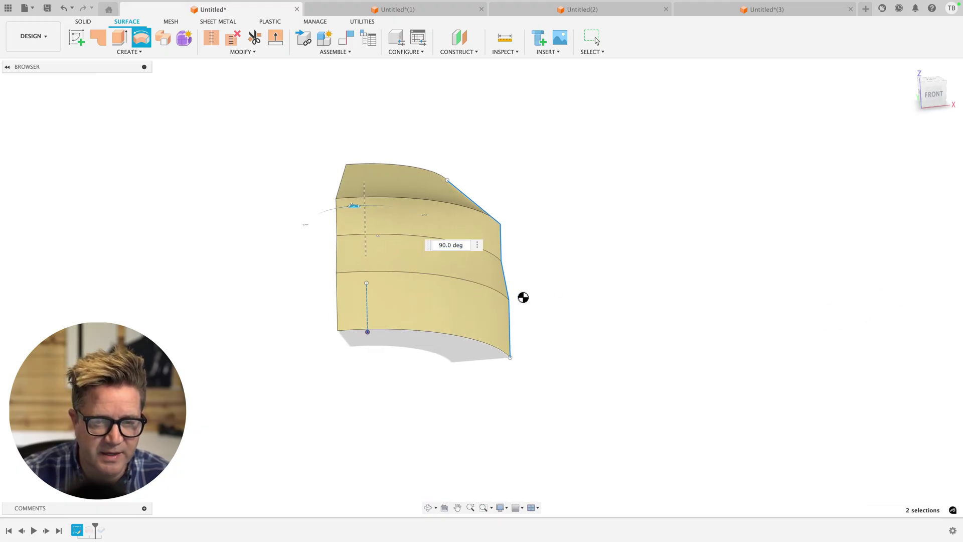
# Step: Thicken all four revolved surface faces by -5 mm into a new solid body
pyautogui.keyDown('shift'); pyautogui.moveTo(524, 298); pyautogui.dragTo(540, 321, button='middle'); pyautogui.keyUp('shift')
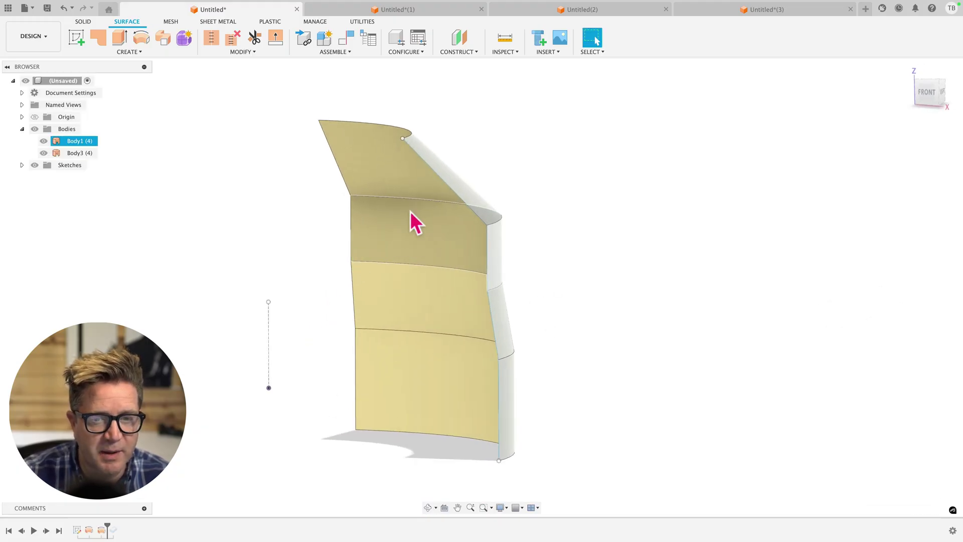
pyautogui.scroll(-3, 567, 284)
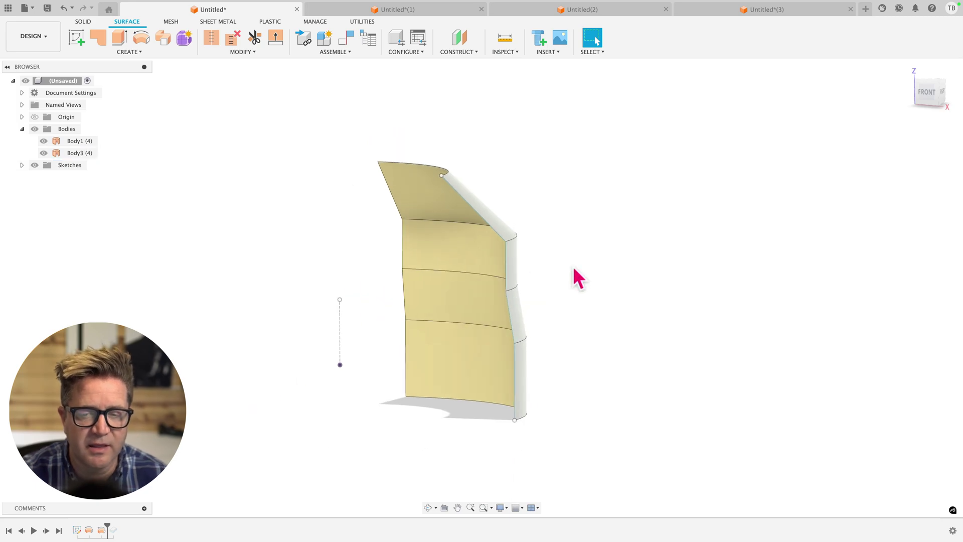
pyautogui.write('s')
pyautogui.write('THICK')
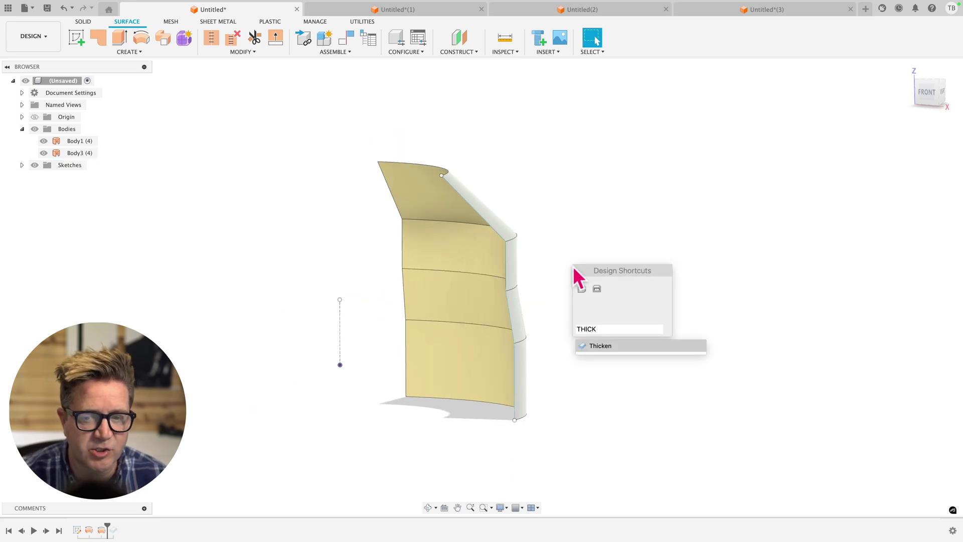
pyautogui.click(613, 345)
pyautogui.click(429, 200)
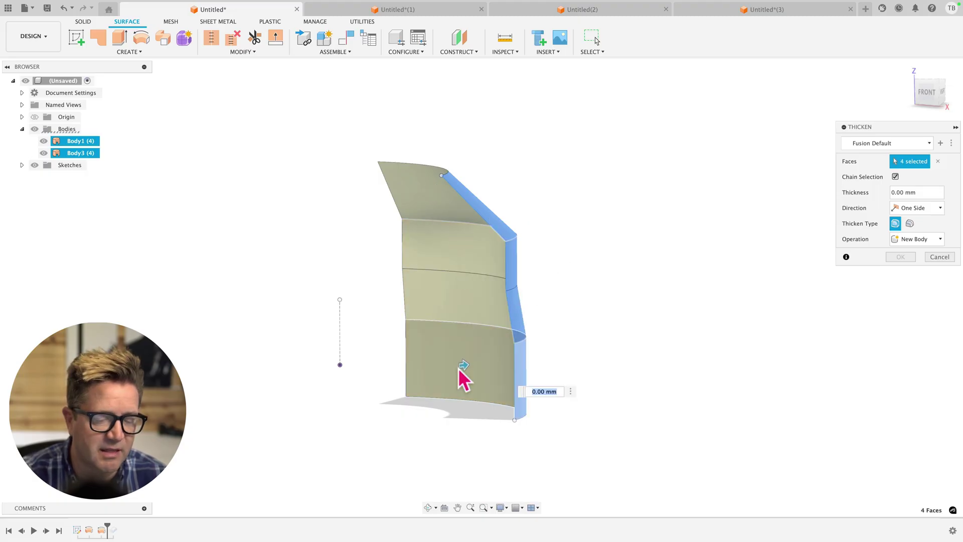
pyautogui.click(517, 381)
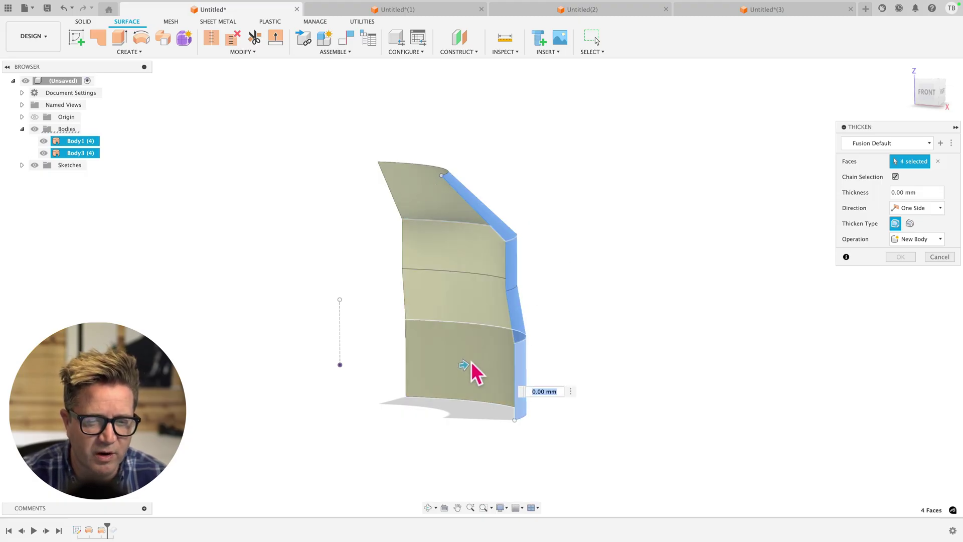
pyautogui.moveTo(468, 366)
pyautogui.mouseDown()
pyautogui.moveTo(475, 374)
pyautogui.moveTo(492, 368)
pyautogui.moveTo(456, 365)
pyautogui.mouseUp()
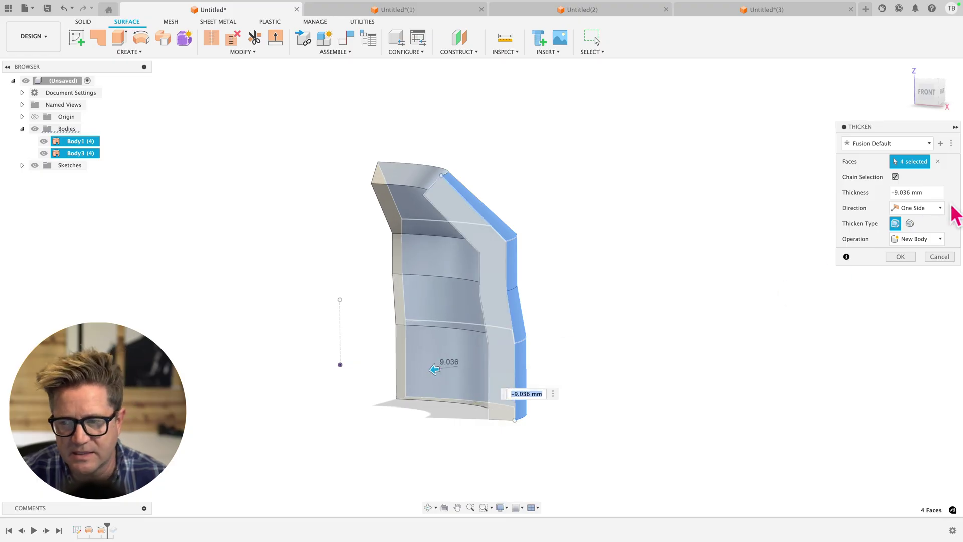
pyautogui.click(910, 192)
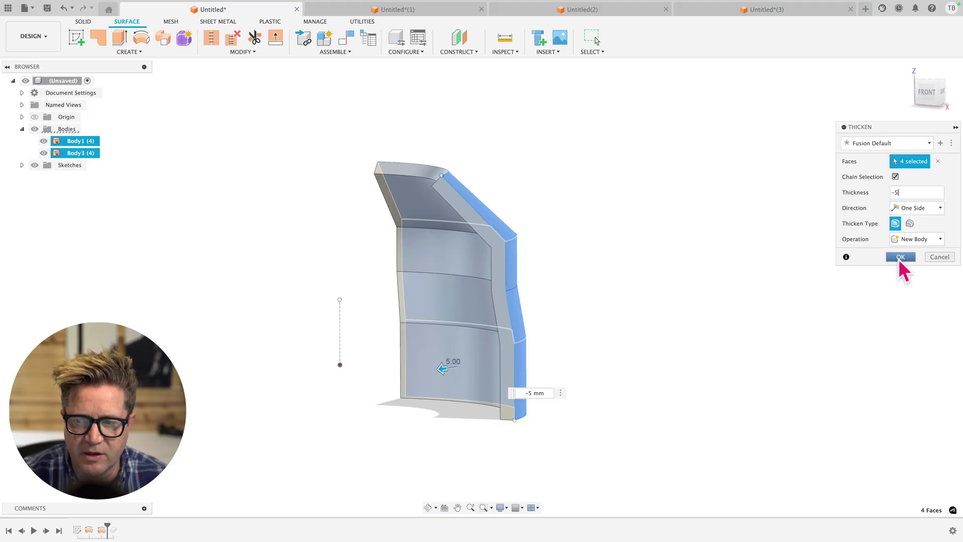
pyautogui.click(900, 257)
pyautogui.moveTo(709, 243)
pyautogui.keyDown('shift'); pyautogui.mouseDown(button='middle')
pyautogui.moveTo(721, 245)
pyautogui.moveTo(710, 236)
pyautogui.moveTo(655, 245)
pyautogui.moveTo(716, 237)
pyautogui.moveTo(691, 263)
pyautogui.moveTo(691, 249)
pyautogui.moveTo(643, 246)
pyautogui.moveTo(713, 246)
pyautogui.moveTo(695, 254)
pyautogui.mouseUp(button='middle'); pyautogui.keyUp('shift')
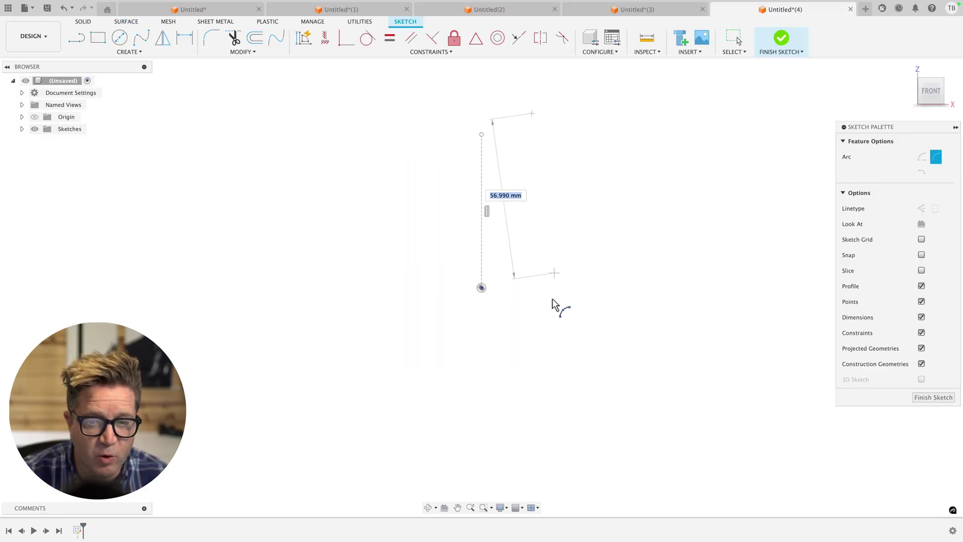
# Step: Finish the 3-point arc beside the vertical construction line and exit the arc tool
pyautogui.click(556, 268)
pyautogui.press('Escape')
pyautogui.scroll(3, 589, 210)
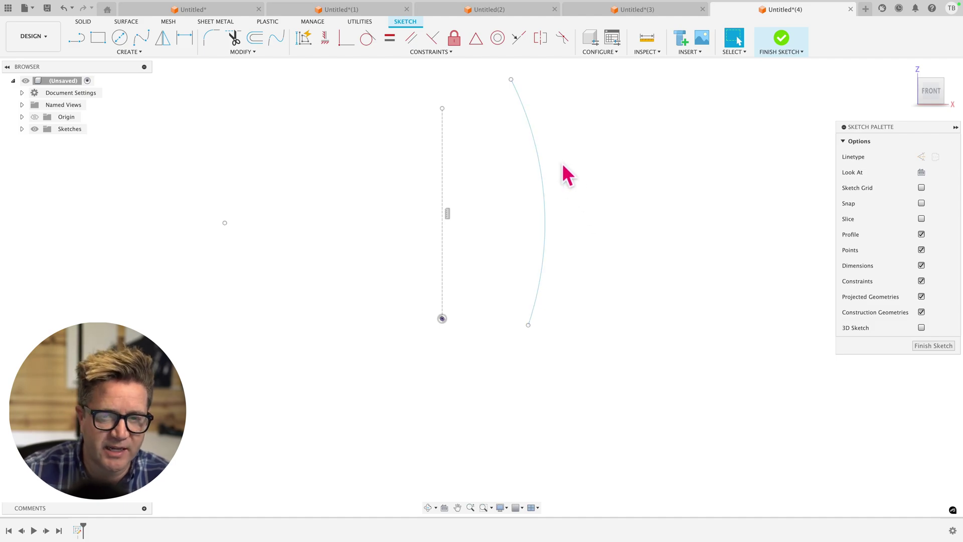
pyautogui.scroll(-2, 563, 166)
# Step: Try a solid revolve with the vertical construction line as axis, then cancel it
pyautogui.press('s')
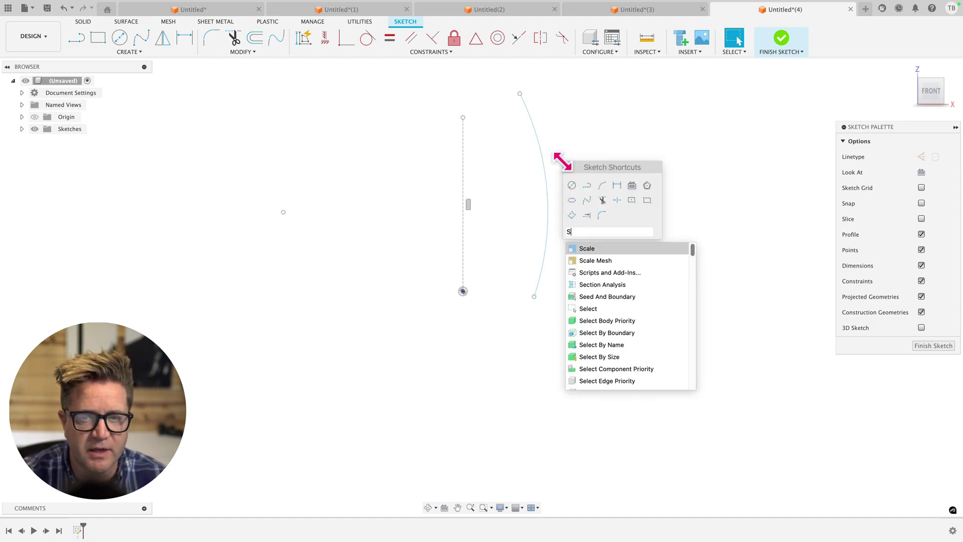
pyautogui.click(84, 21)
pyautogui.click(98, 37)
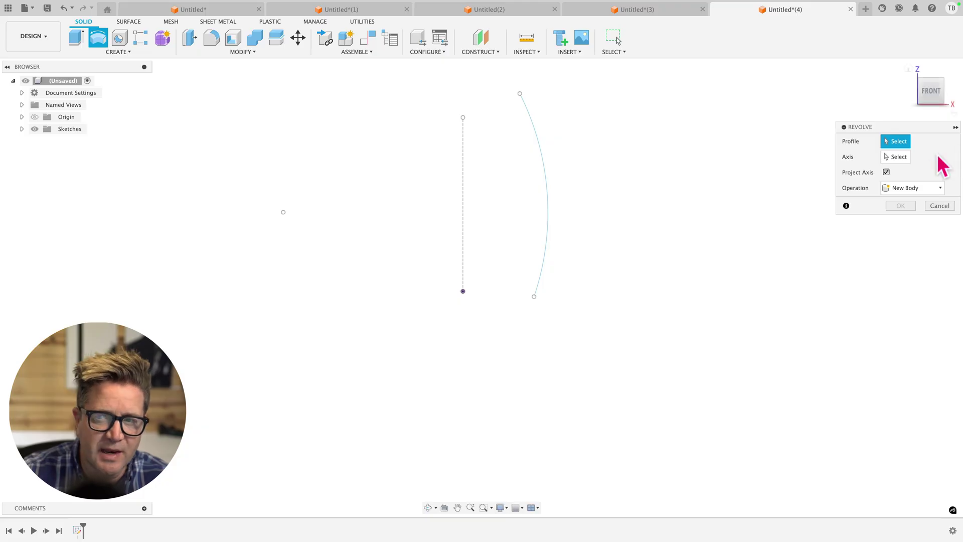
pyautogui.click(896, 157)
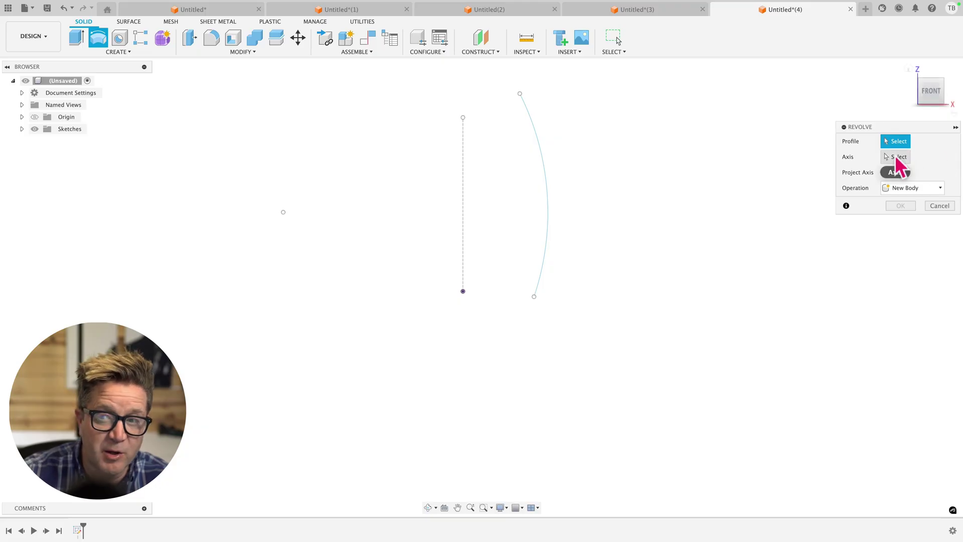
pyautogui.click(463, 191)
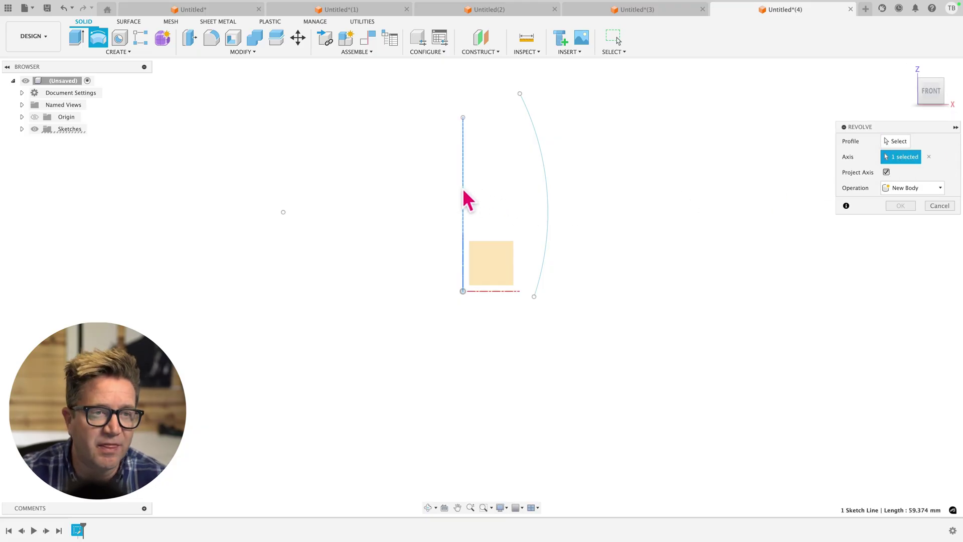
pyautogui.press('Escape')
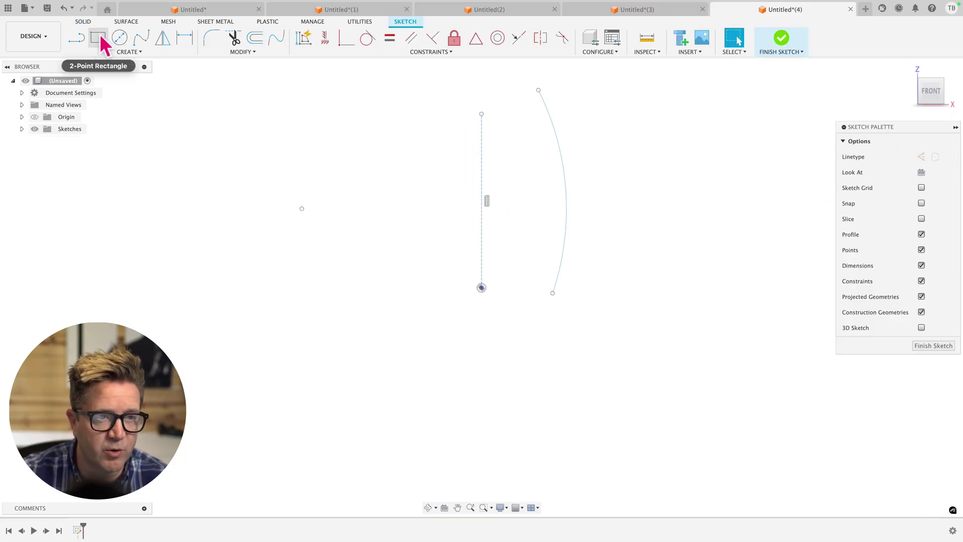
pyautogui.click(83, 21)
pyautogui.click(76, 37)
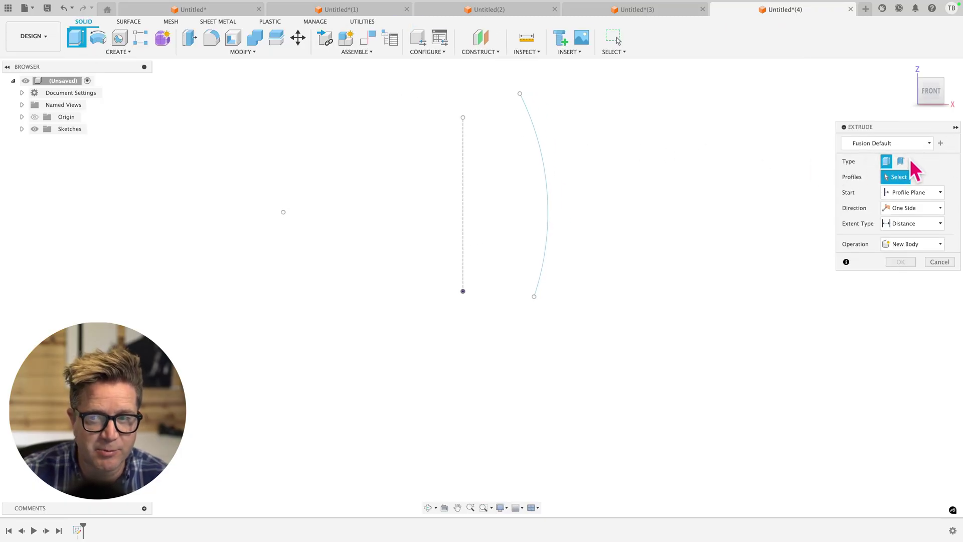
pyautogui.click(903, 162)
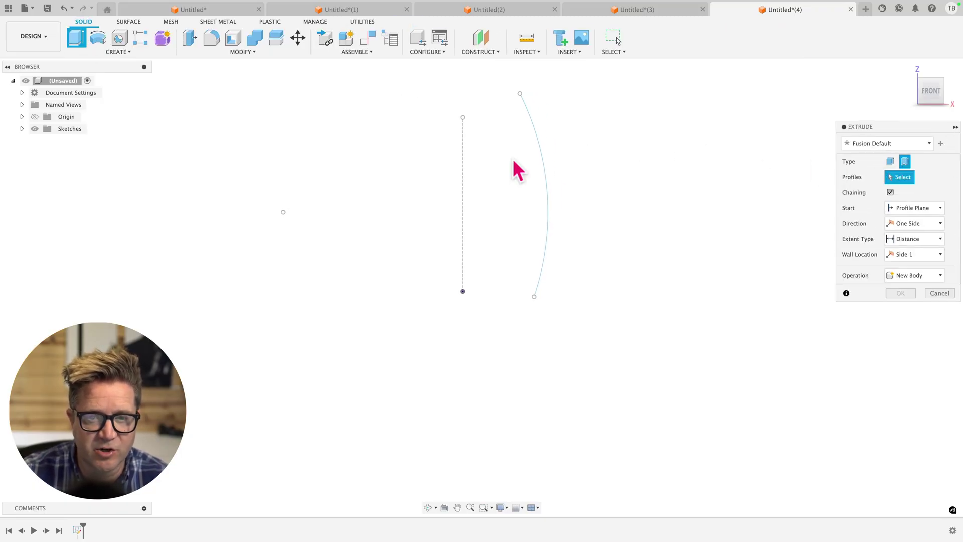
pyautogui.click(543, 160)
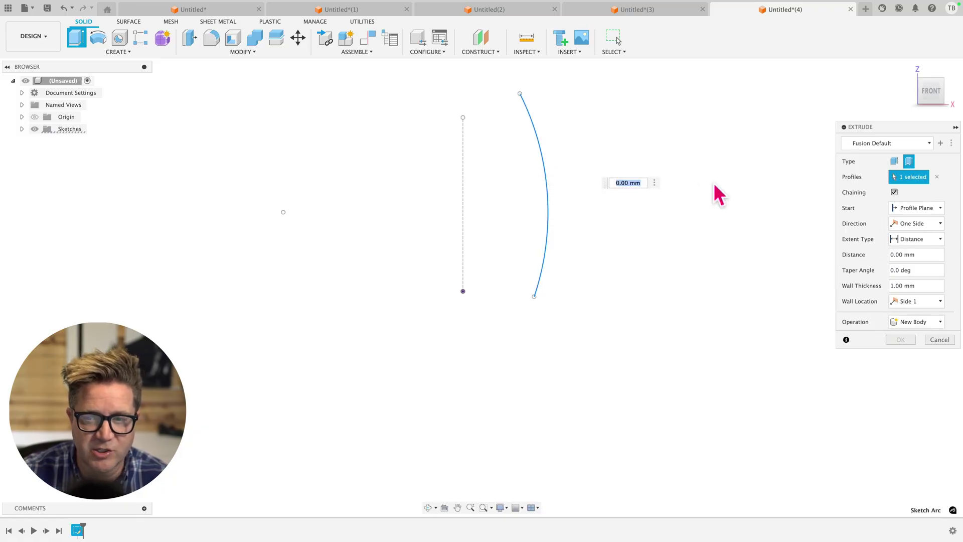
pyautogui.moveTo(542, 173)
pyautogui.mouseDown()
pyautogui.moveTo(615, 120)
pyautogui.moveTo(621, 129)
pyautogui.mouseUp()
pyautogui.press('Escape')
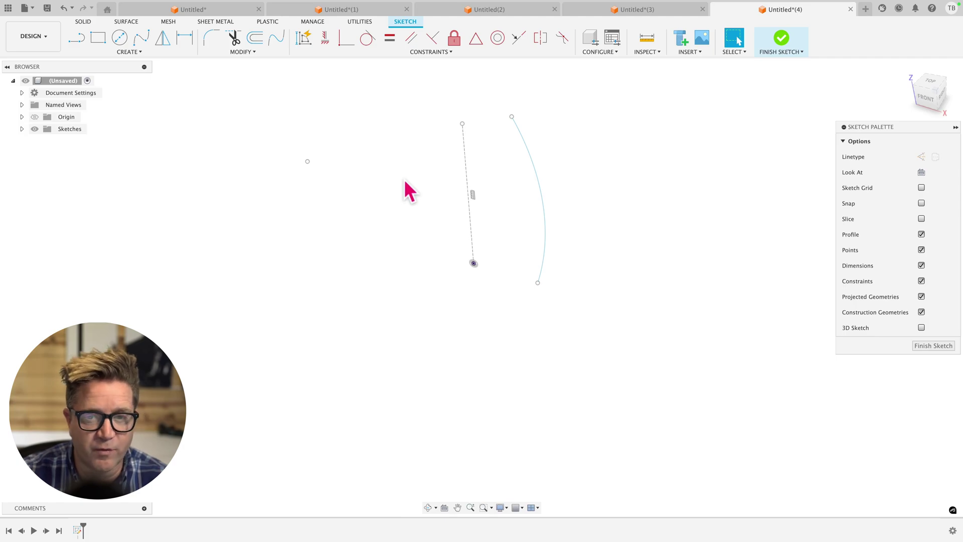
# Step: Switch to the Untitled*(1) design and edit its first sketch from the timeline
pyautogui.click(329, 10)
pyautogui.scroll(-3, 633, 303)
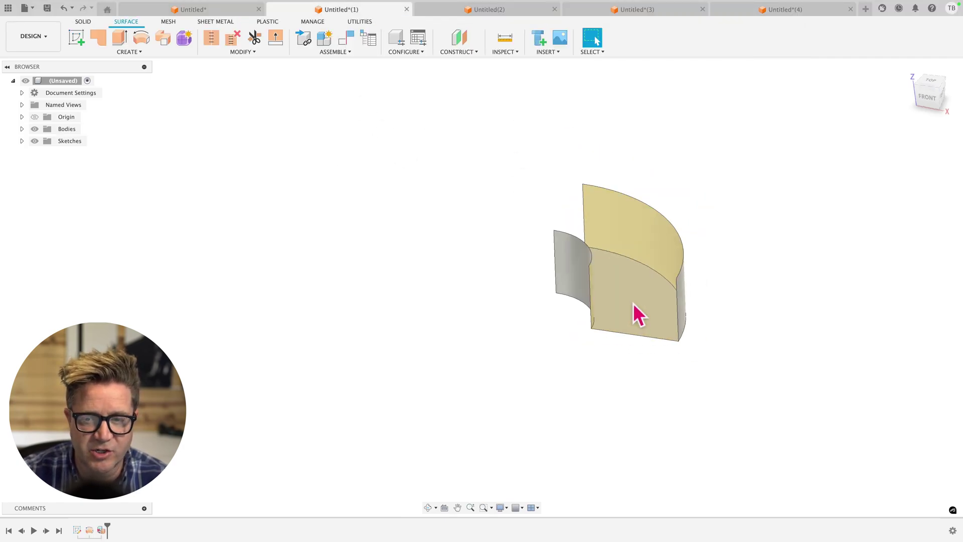
pyautogui.scroll(4, 691, 301)
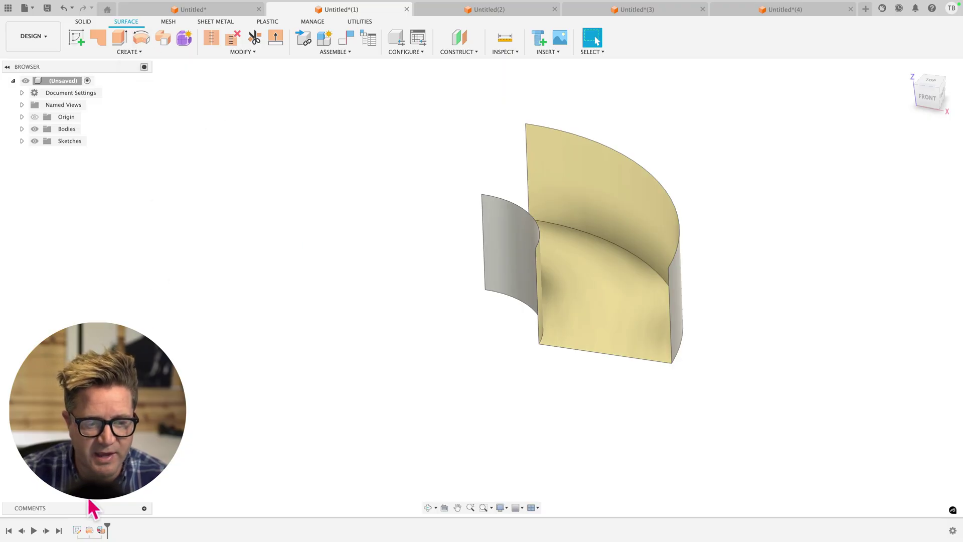
pyautogui.doubleClick(79, 531)
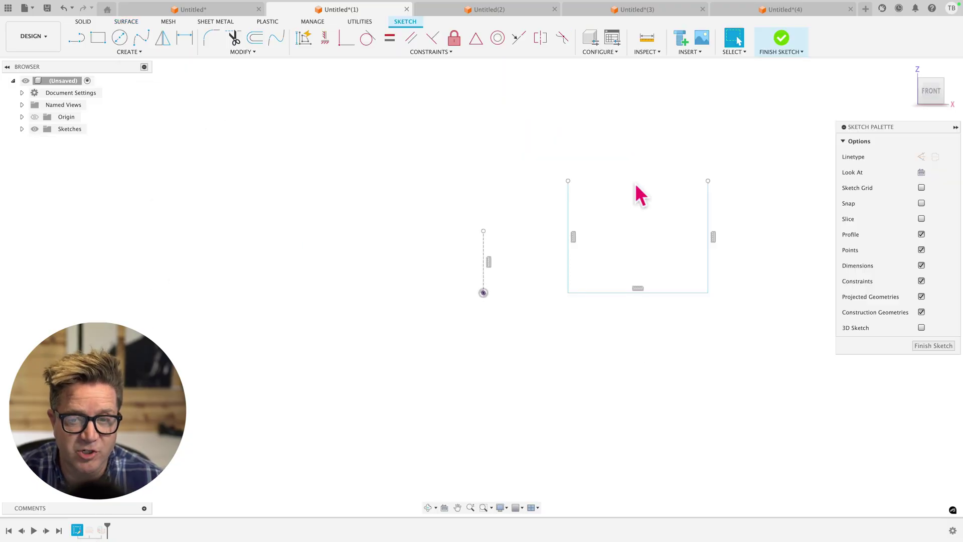
# Step: Start a surface revolve of the open U-profile about the short construction line
pyautogui.click(126, 21)
pyautogui.keyDown('shift'); pyautogui.moveTo(477, 261); pyautogui.dragTo(500, 275, button='middle'); pyautogui.keyUp('shift')
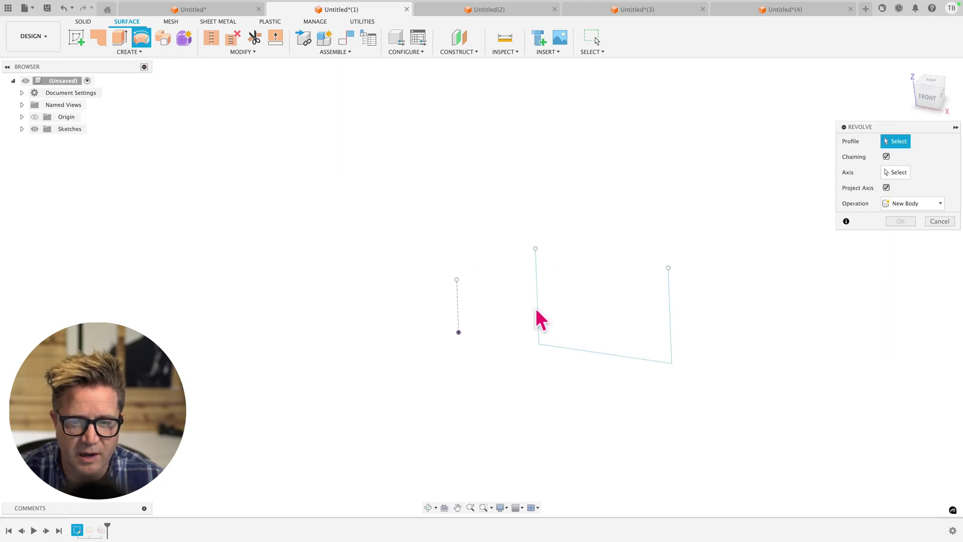
pyautogui.click(537, 318)
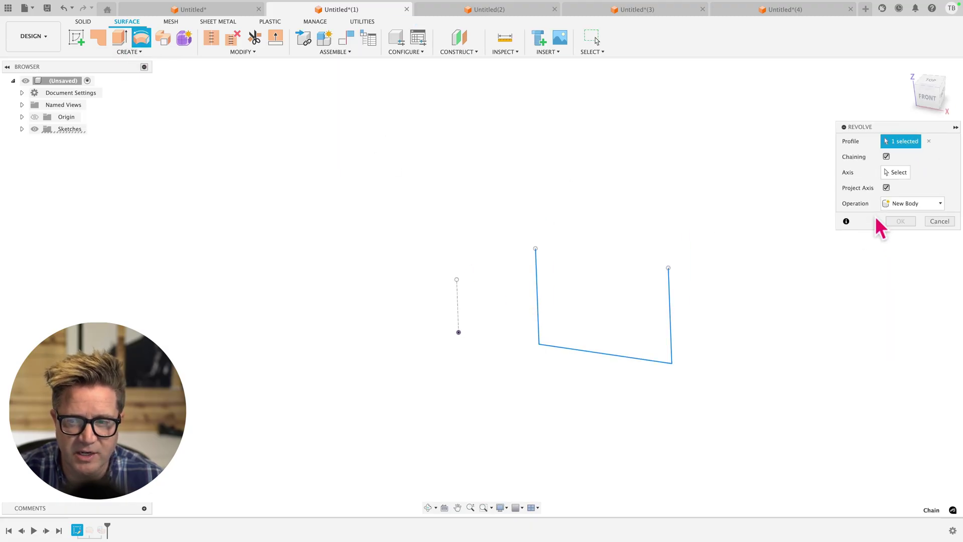
pyautogui.click(895, 172)
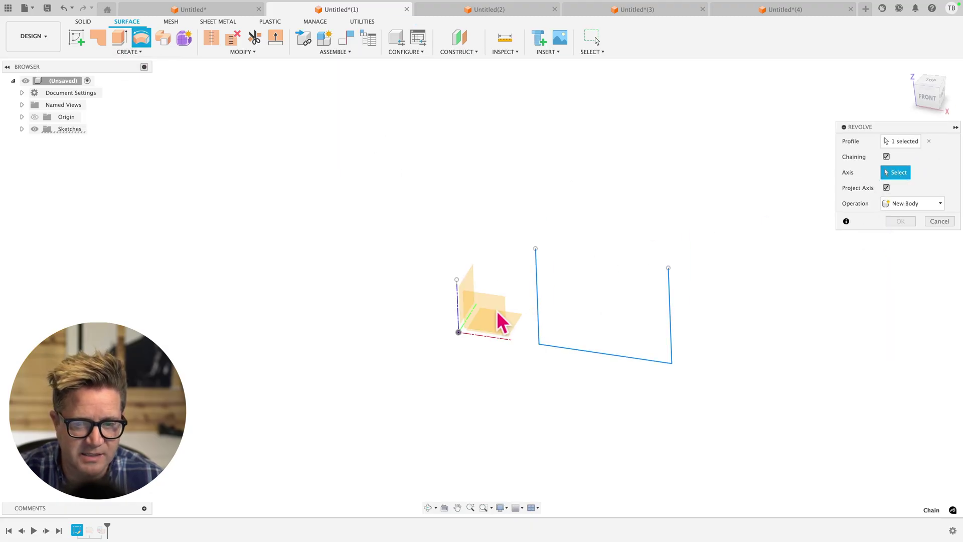
pyautogui.click(457, 306)
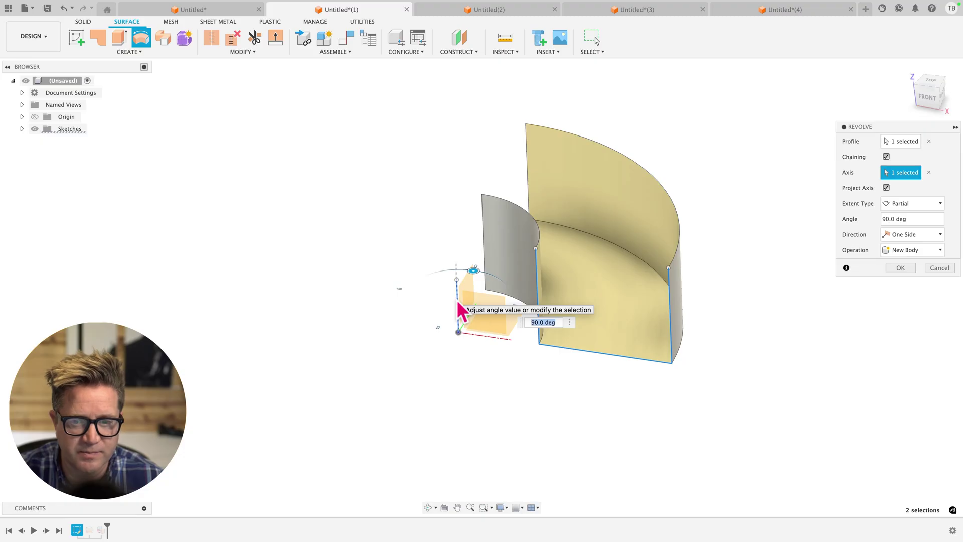
pyautogui.keyDown('shift'); pyautogui.moveTo(457, 300); pyautogui.dragTo(571, 291, button='middle'); pyautogui.keyUp('shift')
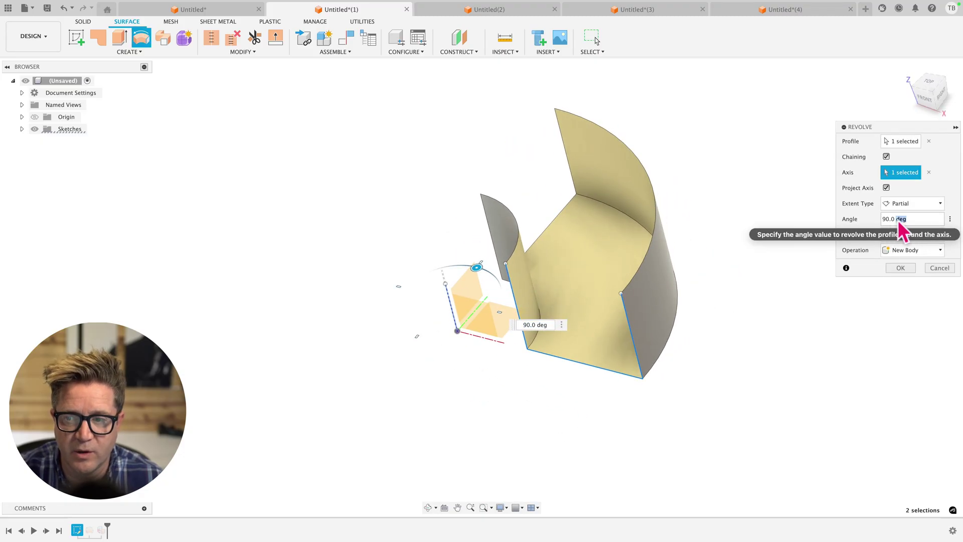
# Step: Set the revolve angle to 270° and confirm, forming a C-shaped surface channel
pyautogui.moveTo(898, 220); pyautogui.dragTo(785, 219)
pyautogui.write('270')
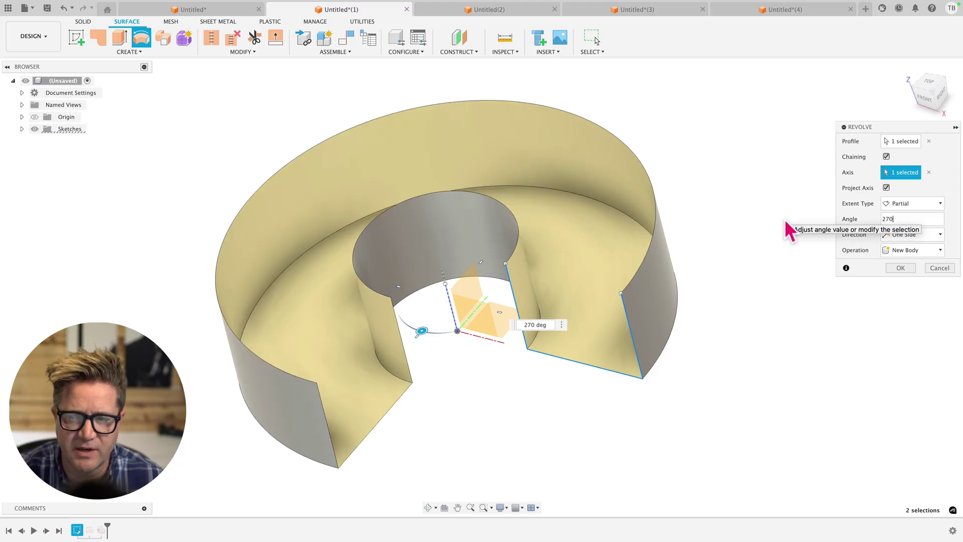
pyautogui.keyDown('shift'); pyautogui.moveTo(614, 292); pyautogui.dragTo(638, 295, button='middle'); pyautogui.keyUp('shift')
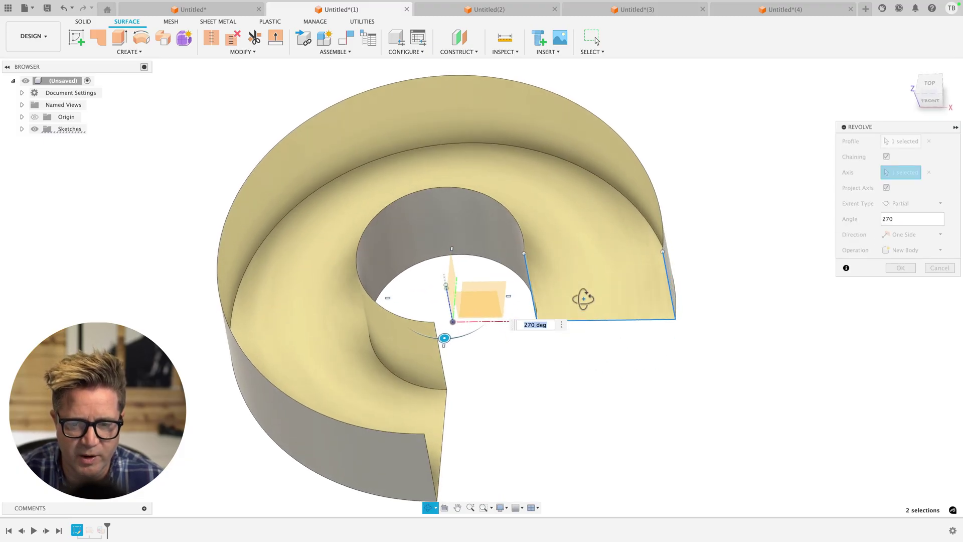
pyautogui.keyDown('shift'); pyautogui.moveTo(688, 232); pyautogui.dragTo(832, 284, button='middle'); pyautogui.keyUp('shift')
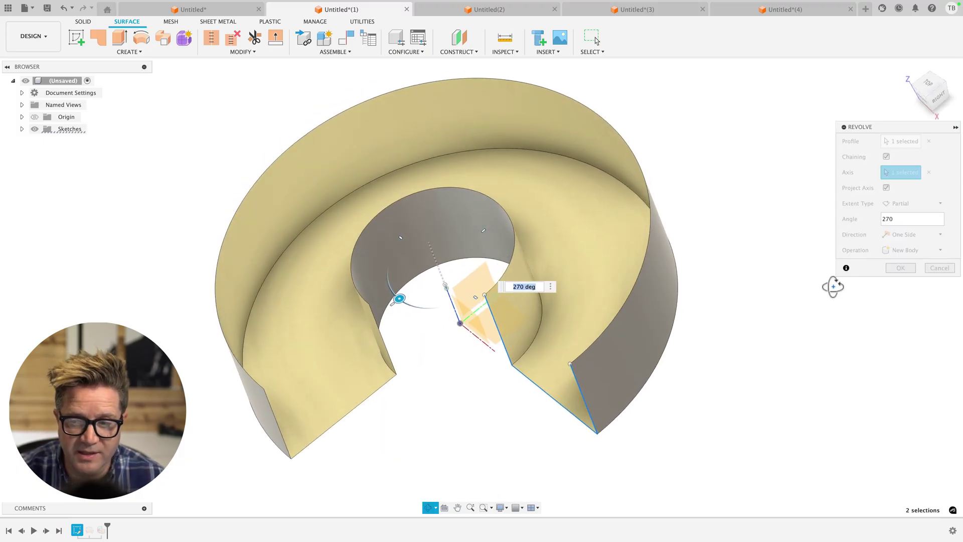
pyautogui.click(893, 269)
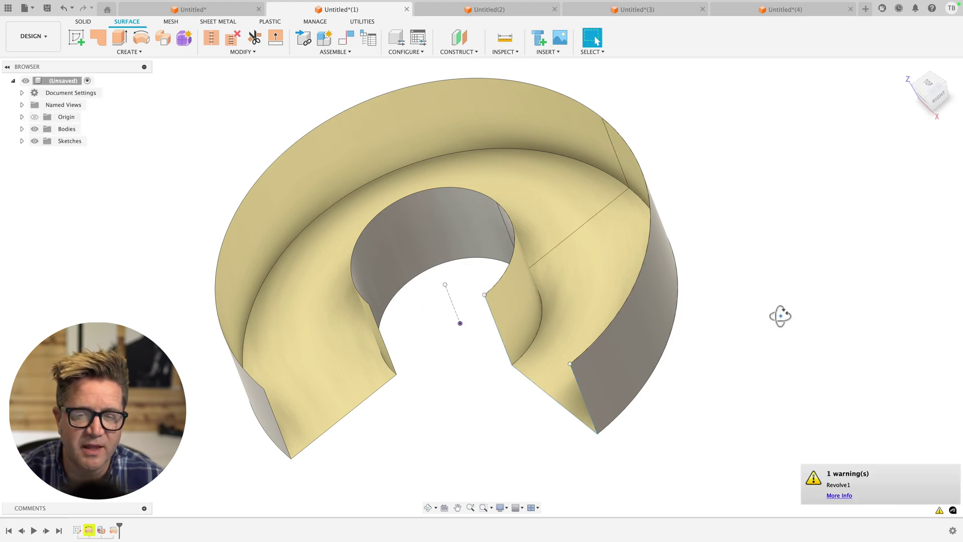
pyautogui.keyDown('shift'); pyautogui.moveTo(781, 316); pyautogui.dragTo(715, 304, button='middle'); pyautogui.keyUp('shift')
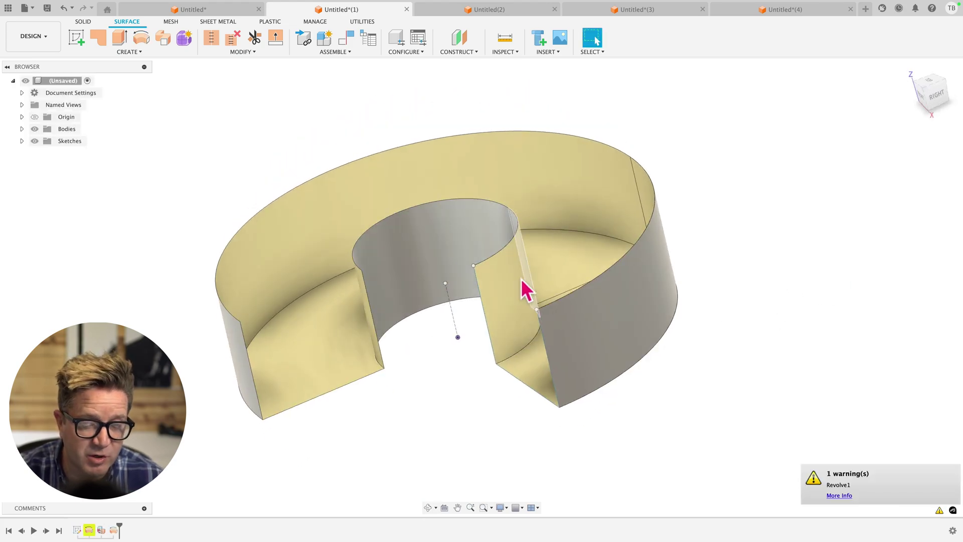
pyautogui.moveTo(516, 333)
pyautogui.keyDown('shift'); pyautogui.mouseDown(button='middle')
pyautogui.moveTo(548, 319)
pyautogui.moveTo(516, 323)
pyautogui.mouseUp(button='middle'); pyautogui.keyUp('shift')
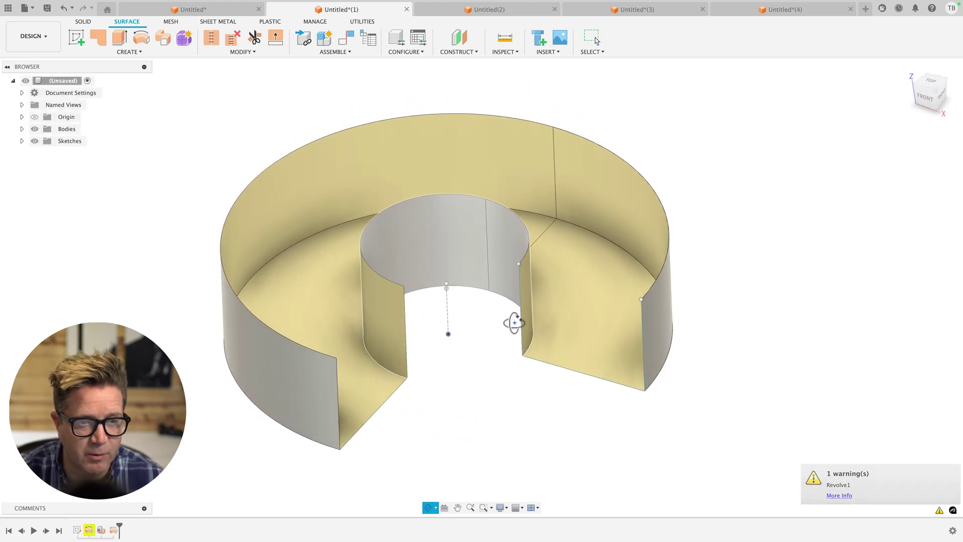
pyautogui.scroll(2, 532, 246)
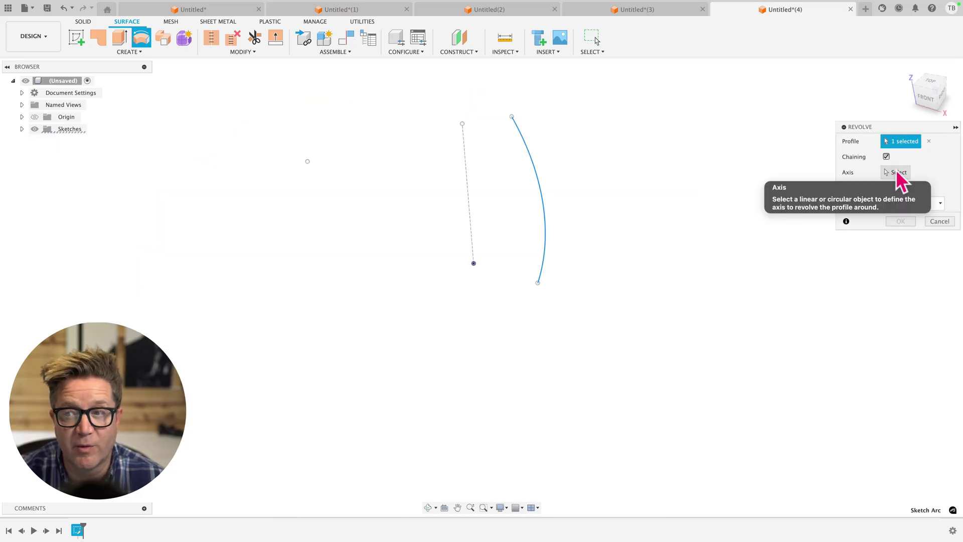
# Step: Pick the dashed line as the revolve axis to preview the 270° surface sweep
pyautogui.click(897, 172)
pyautogui.click(466, 166)
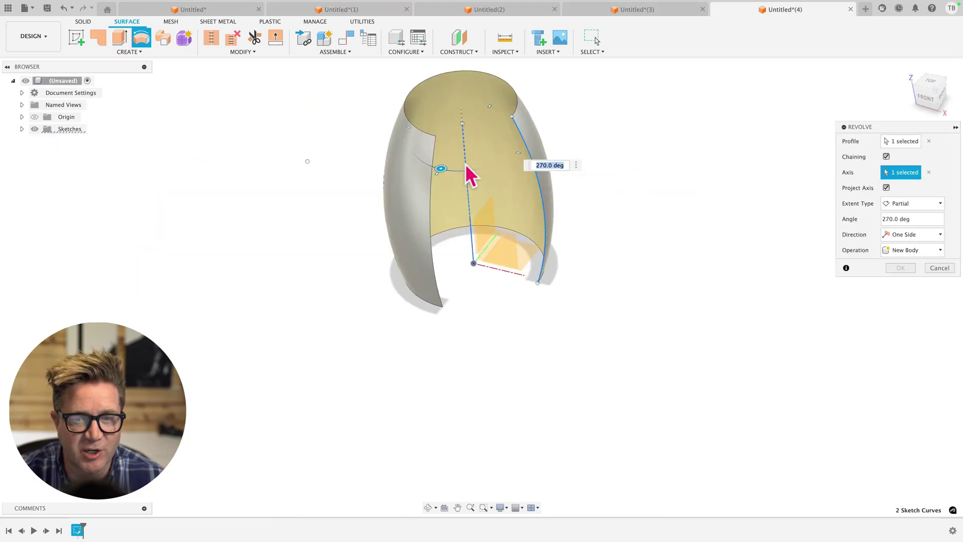
pyautogui.keyDown('shift'); pyautogui.moveTo(518, 152); pyautogui.dragTo(499, 146, button='middle'); pyautogui.keyUp('shift')
pyautogui.scroll(2, 513, 149)
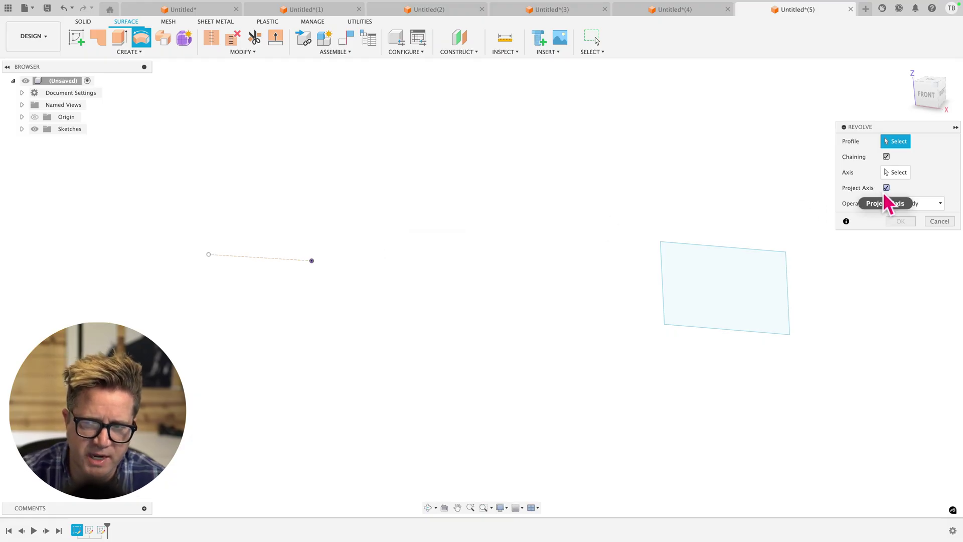
# Step: Turn off Project Axis so the revolve uses the skewed line unprojected
pyautogui.click(886, 188)
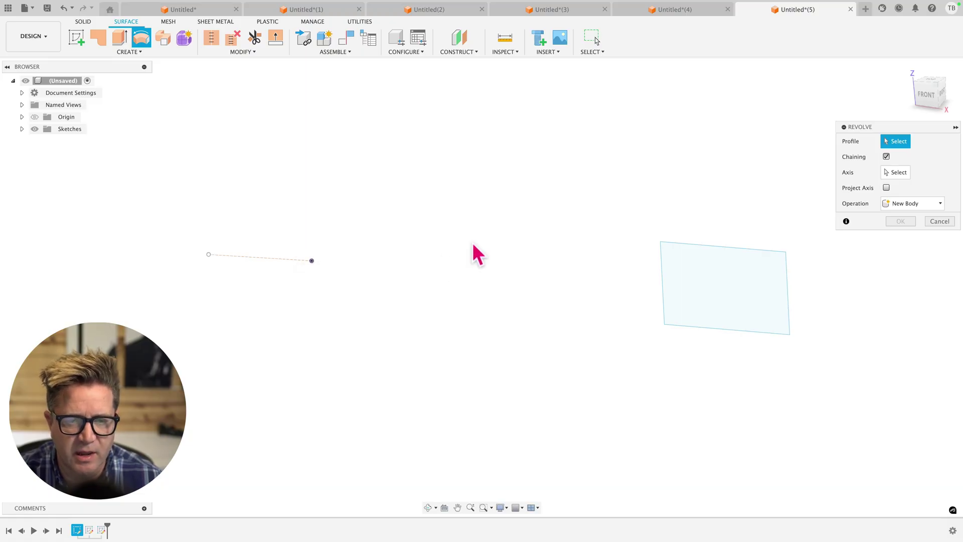
pyautogui.moveTo(473, 254)
pyautogui.keyDown('shift'); pyautogui.mouseDown(button='middle')
pyautogui.moveTo(435, 263)
pyautogui.moveTo(453, 270)
pyautogui.moveTo(443, 254)
pyautogui.moveTo(427, 254)
pyautogui.mouseUp(button='middle'); pyautogui.keyUp('shift')
pyautogui.scroll(-5, 544, 275)
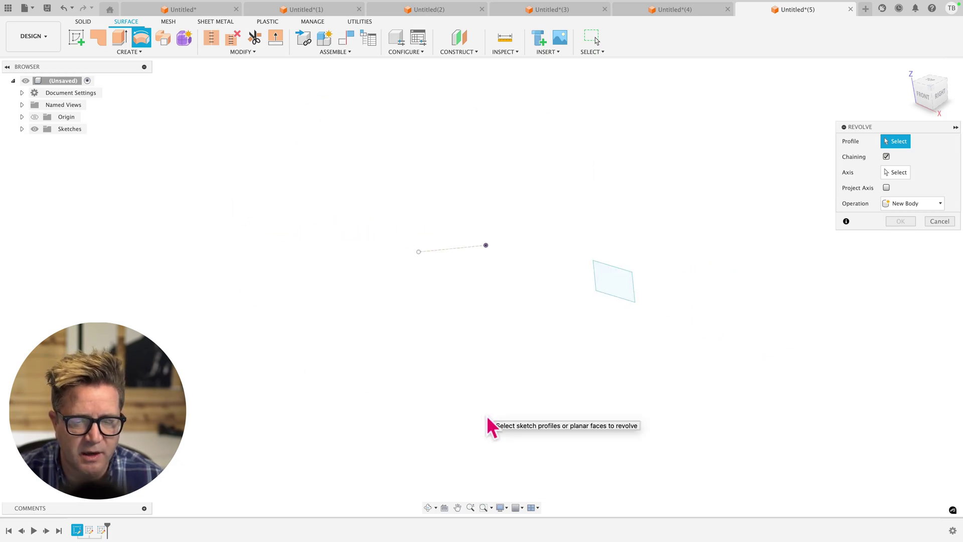
# Step: Set the skewed sketch line as the revolve axis and the rectangle as the profile
pyautogui.click(895, 172)
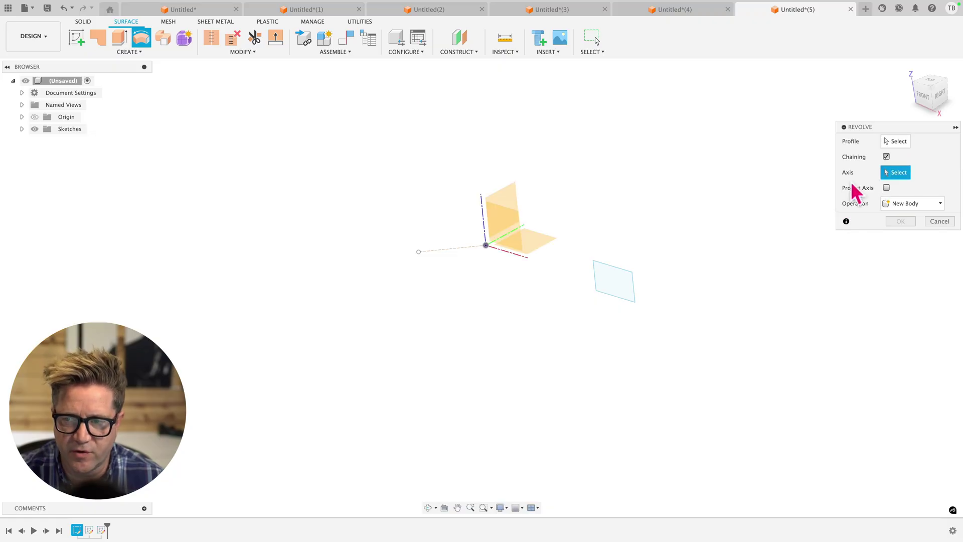
pyautogui.click(453, 251)
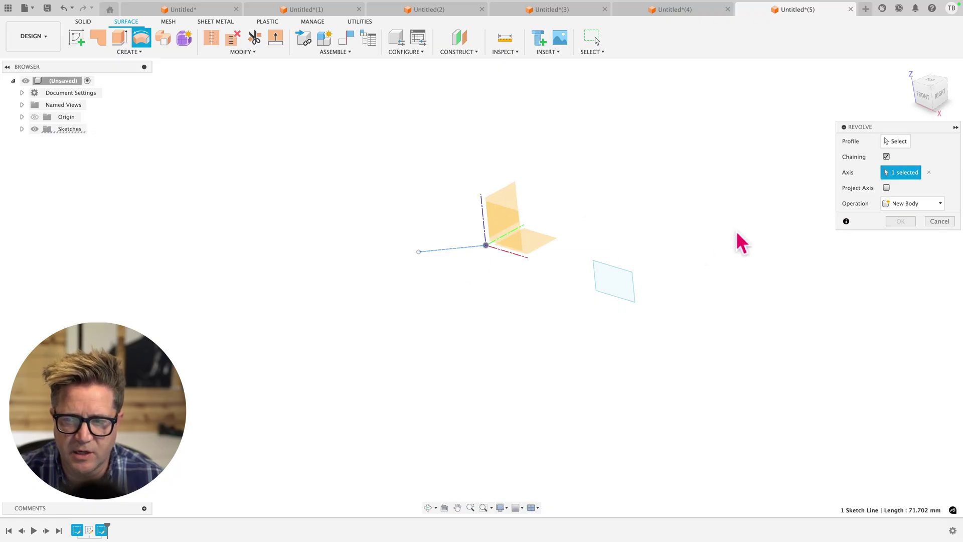
pyautogui.click(894, 142)
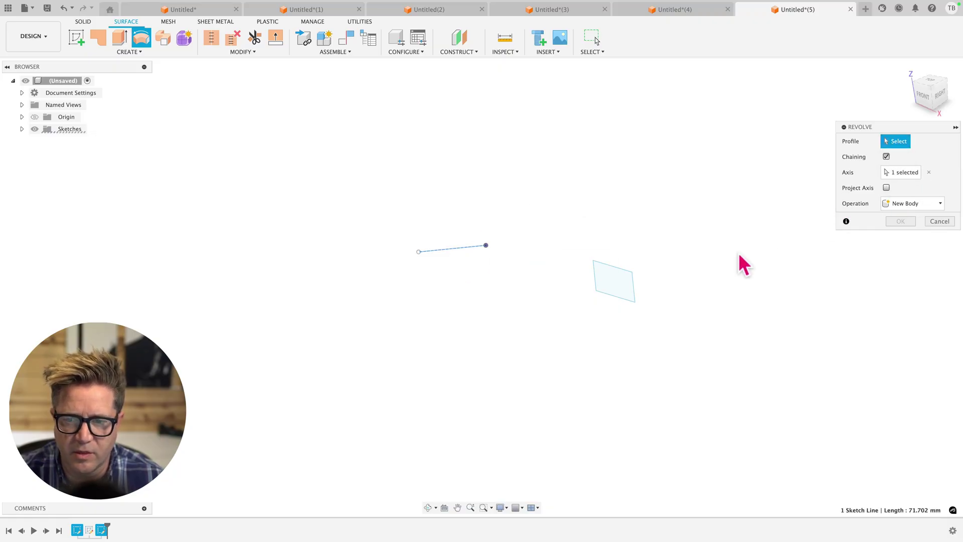
pyautogui.click(611, 264)
# Step: Inspect the tilted 270° partial ring preview from the front and from tilted angles
pyautogui.moveTo(555, 269)
pyautogui.keyDown('shift'); pyautogui.mouseDown(button='middle')
pyautogui.moveTo(495, 276)
pyautogui.moveTo(546, 284)
pyautogui.mouseUp(button='middle'); pyautogui.keyUp('shift')
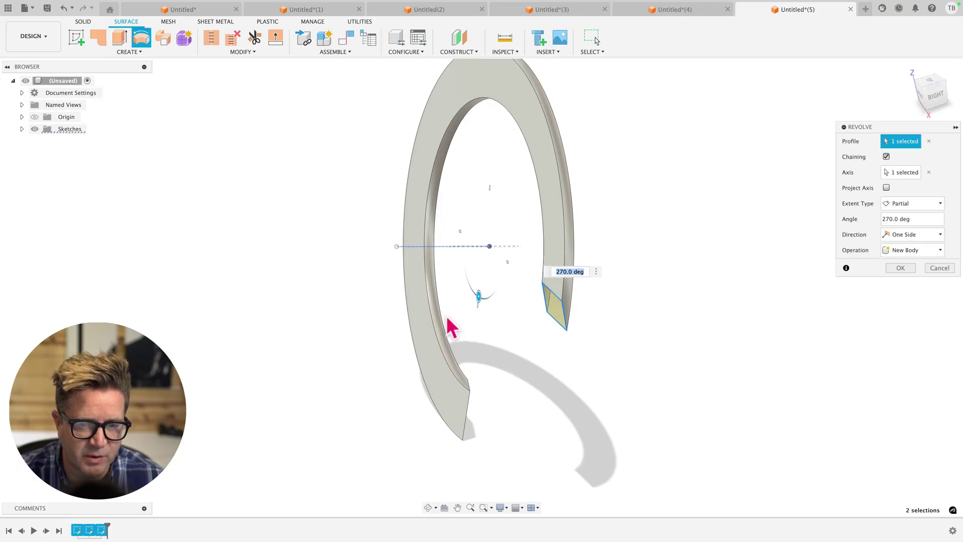
pyautogui.keyDown('shift'); pyautogui.moveTo(544, 423); pyautogui.dragTo(582, 427, button='middle'); pyautogui.keyUp('shift')
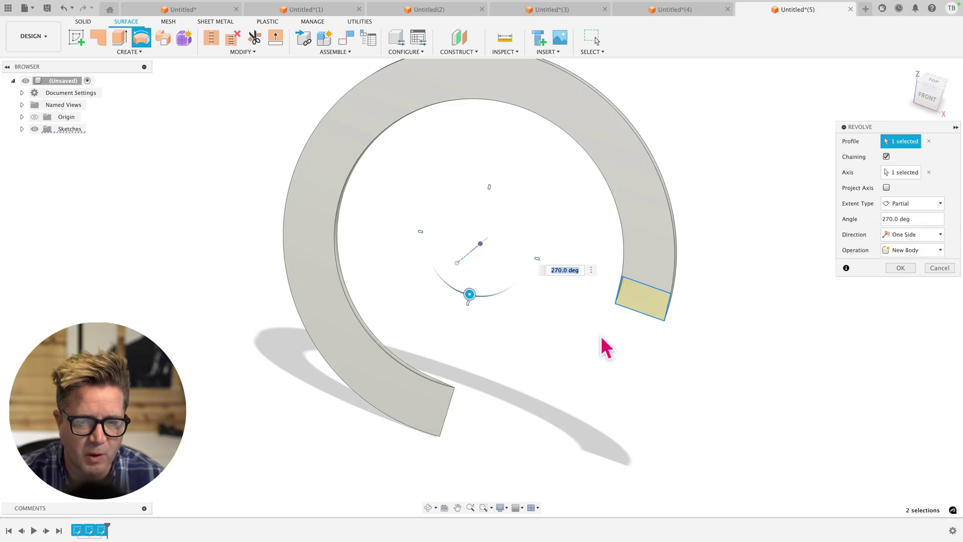
pyautogui.keyDown('shift'); pyautogui.moveTo(607, 347); pyautogui.dragTo(497, 252, button='middle'); pyautogui.keyUp('shift')
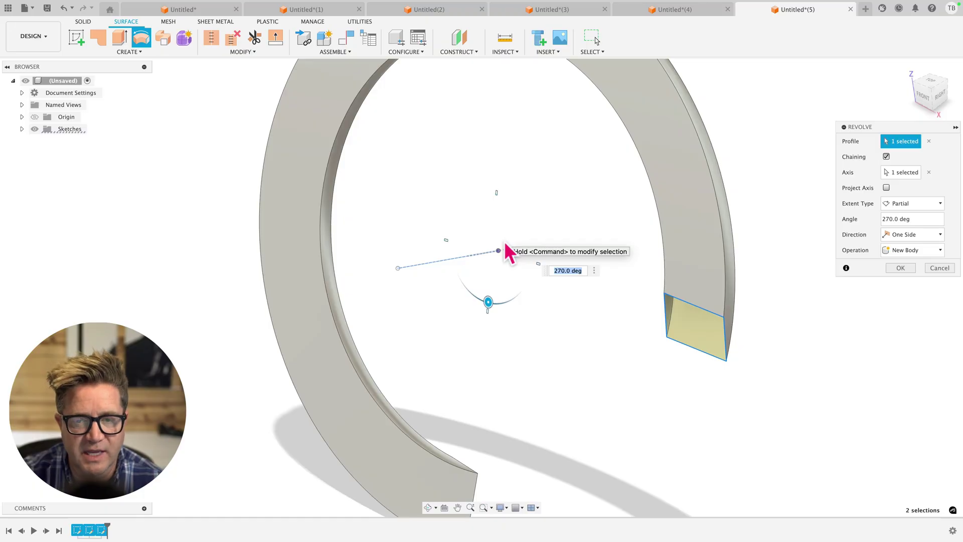
pyautogui.click(916, 115)
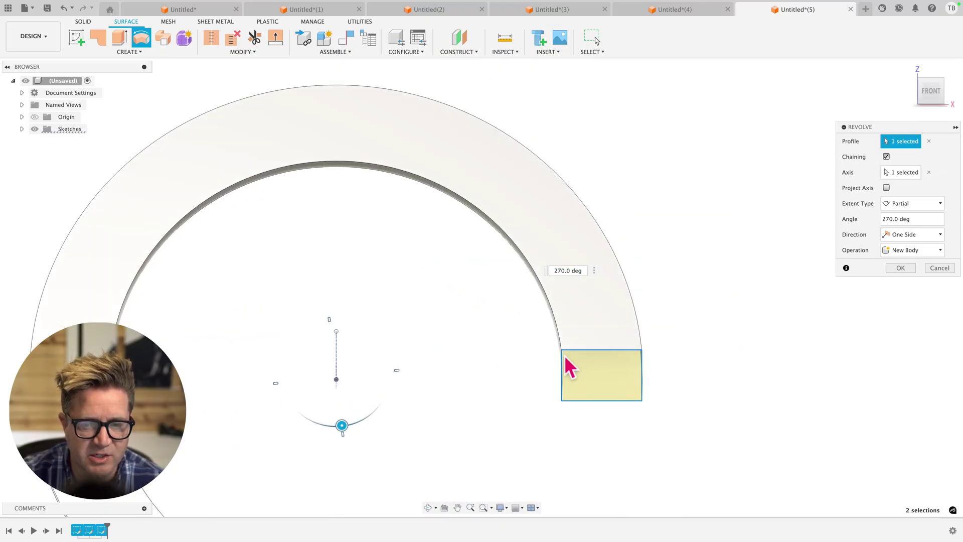
pyautogui.scroll(5, 337, 391)
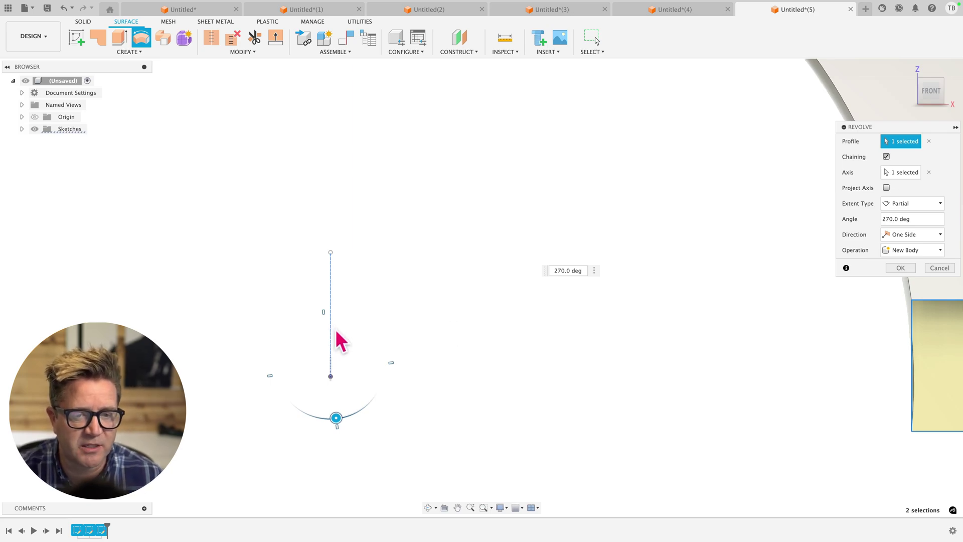
pyautogui.scroll(-3, 335, 347)
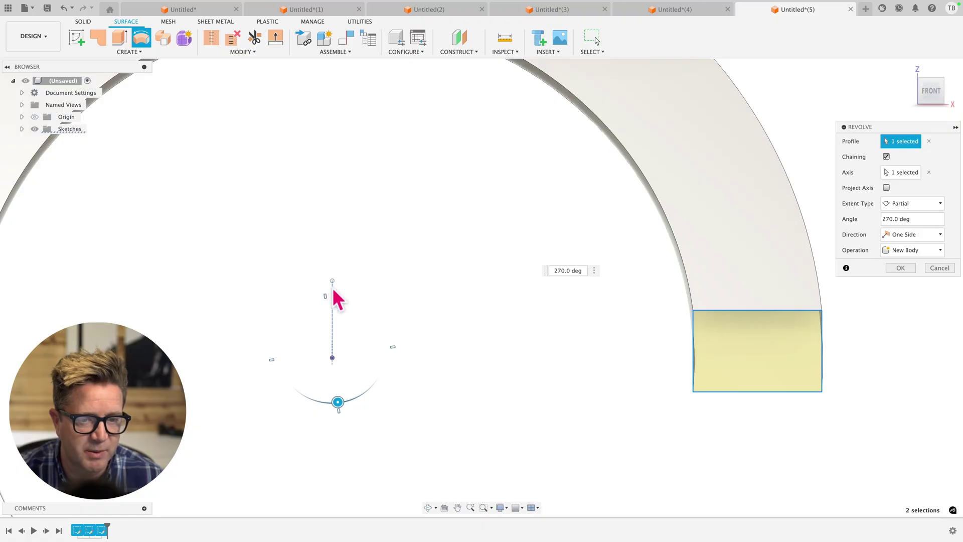
pyautogui.scroll(-3, 337, 331)
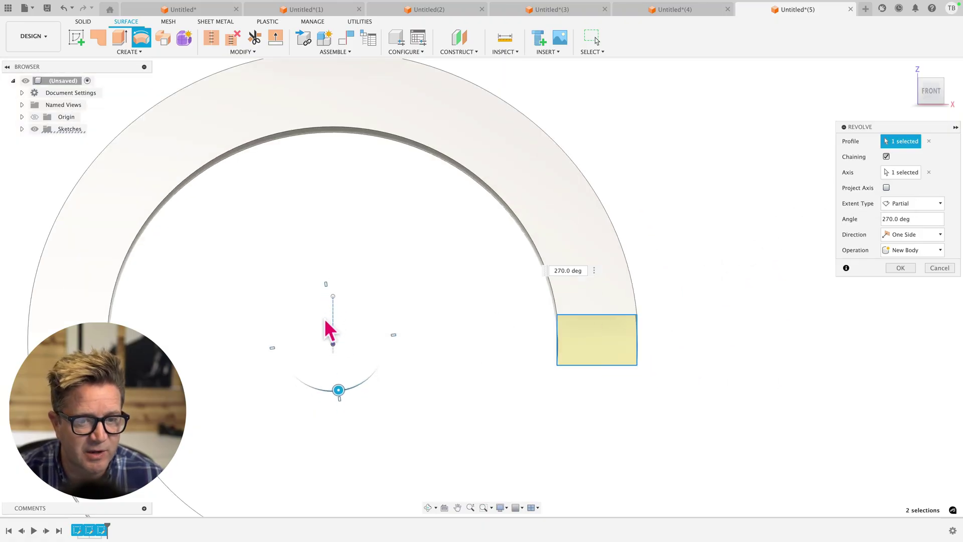
pyautogui.scroll(-2, 439, 338)
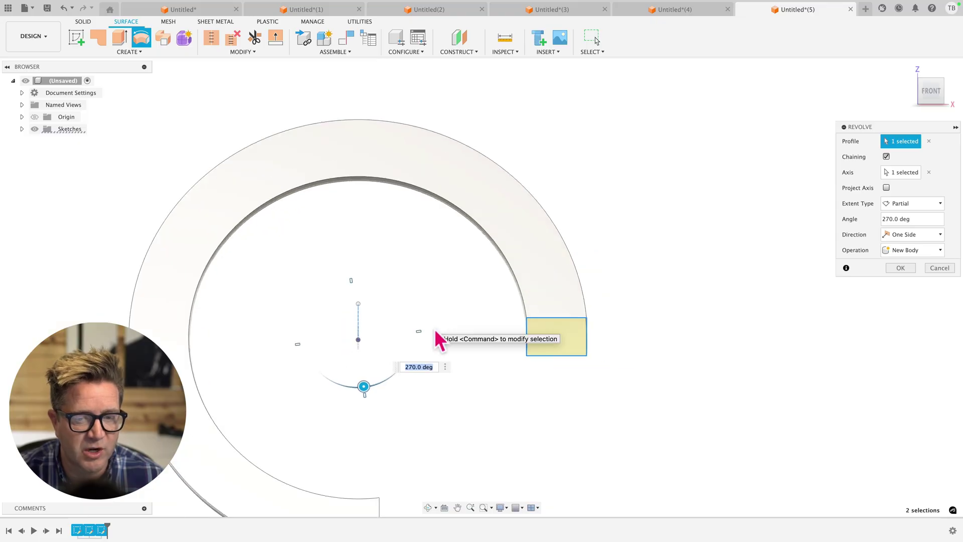
pyautogui.keyDown('shift'); pyautogui.moveTo(445, 334); pyautogui.dragTo(383, 374, button='middle'); pyautogui.keyUp('shift')
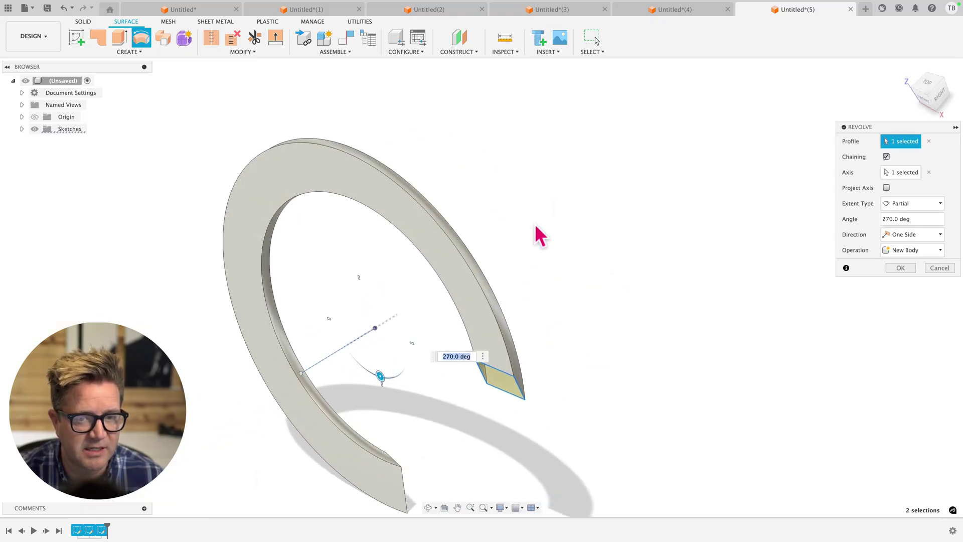
# Step: Turn on Project Axis, comparing it with projection off, so the 270° ring previews flat and untilted
pyautogui.click(887, 188)
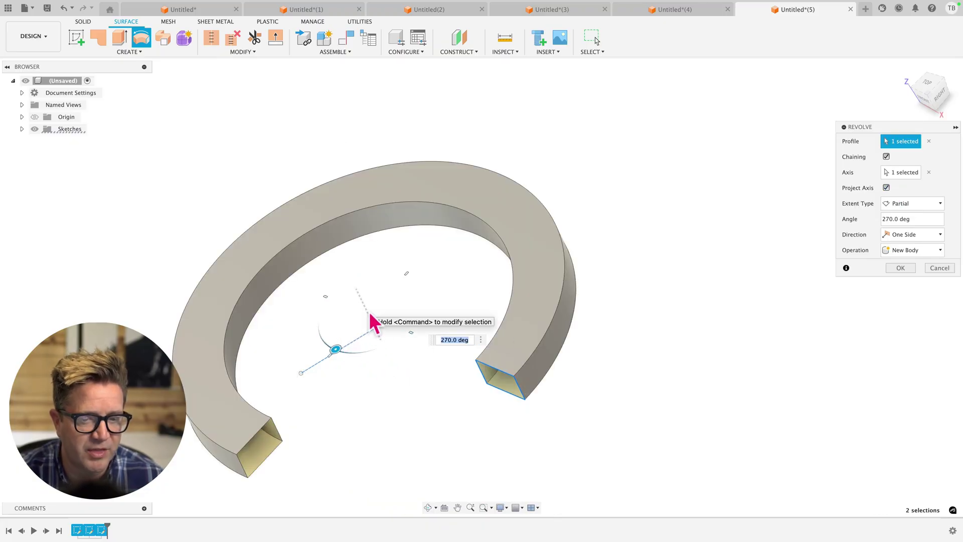
pyautogui.keyDown('shift'); pyautogui.moveTo(374, 321); pyautogui.dragTo(376, 315, button='middle'); pyautogui.keyUp('shift')
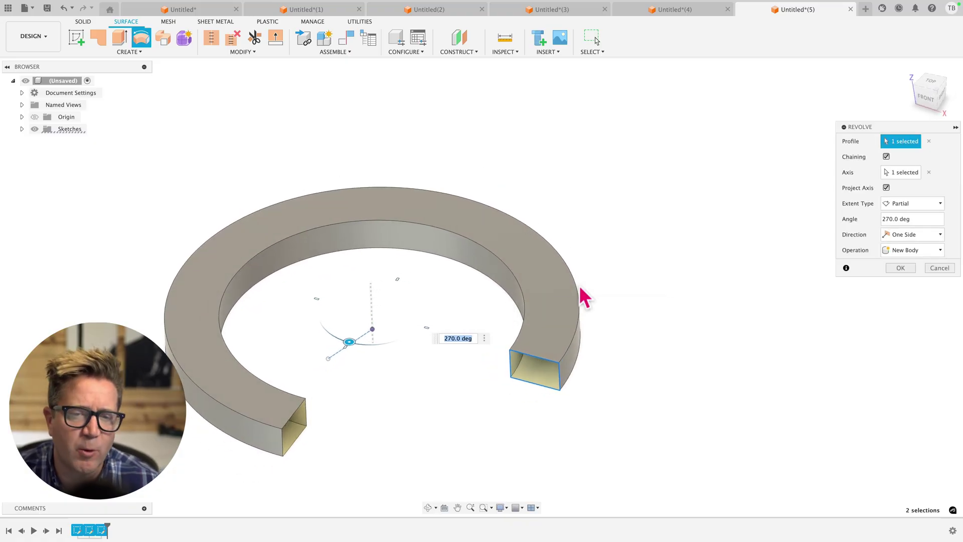
pyautogui.click(887, 187)
pyautogui.click(886, 187)
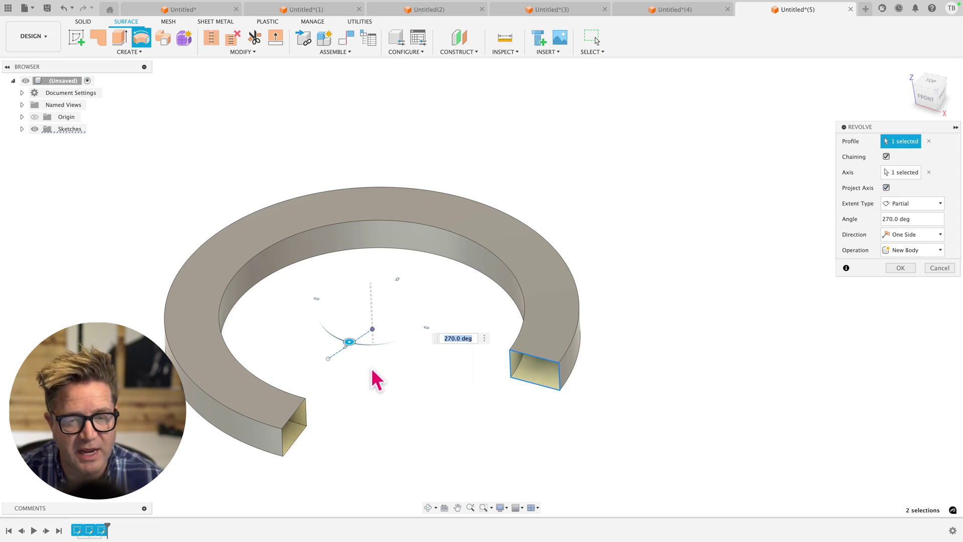
pyautogui.scroll(-2, 372, 377)
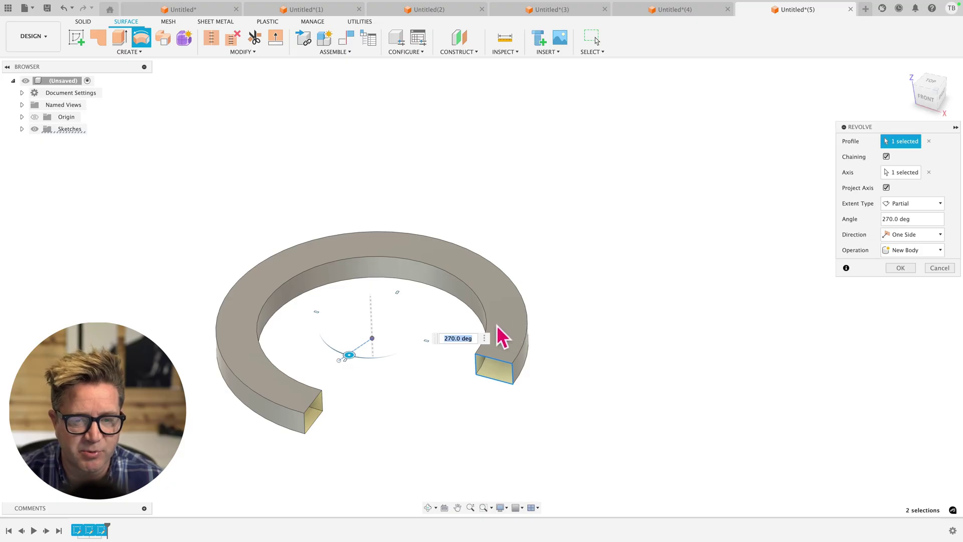
# Step: Cancel the revolve, start a new one on the rectangle profile, and show the Origin axes
pyautogui.press('Escape')
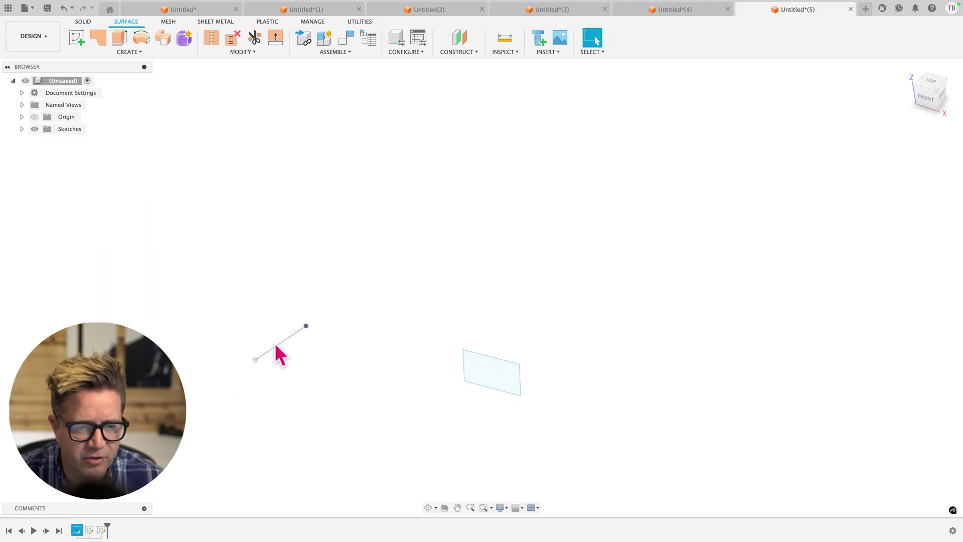
pyautogui.press('Return')
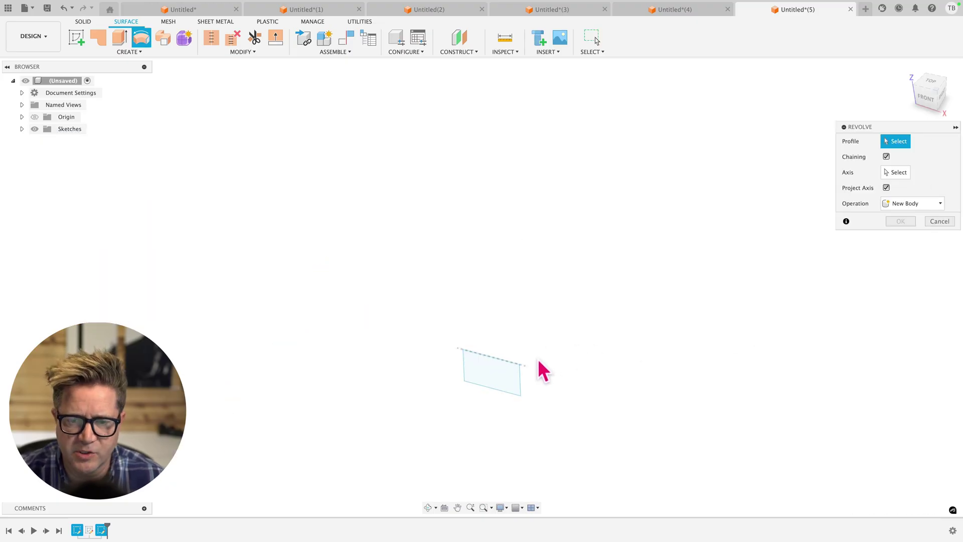
pyautogui.click(518, 382)
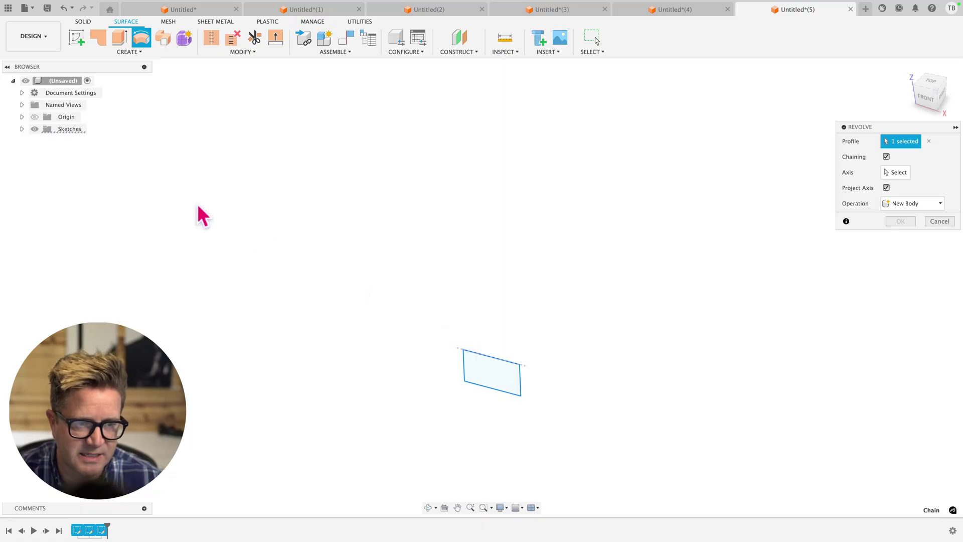
pyautogui.click(36, 117)
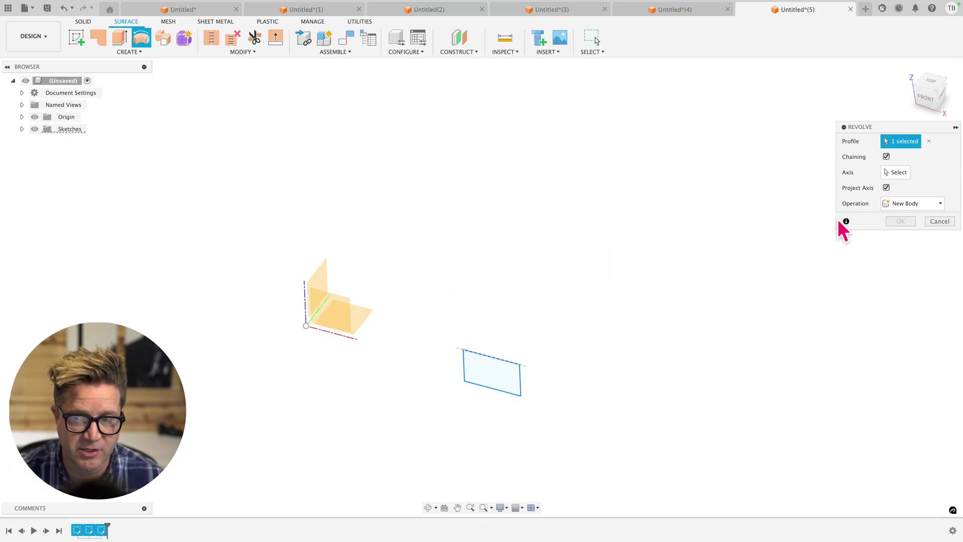
# Step: Use the origin Z axis as the revolve axis and view the square-section open ring side-on
pyautogui.click(897, 174)
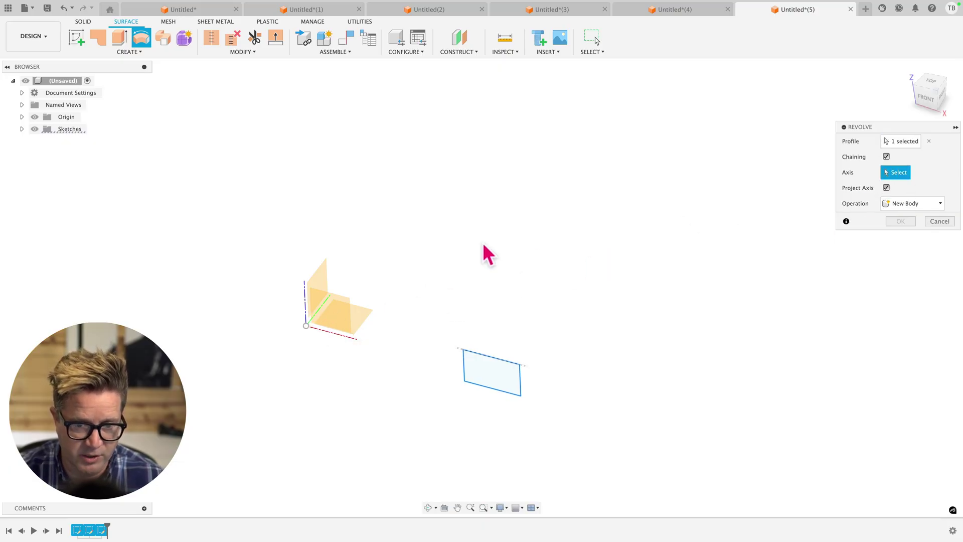
pyautogui.scroll(5, 323, 314)
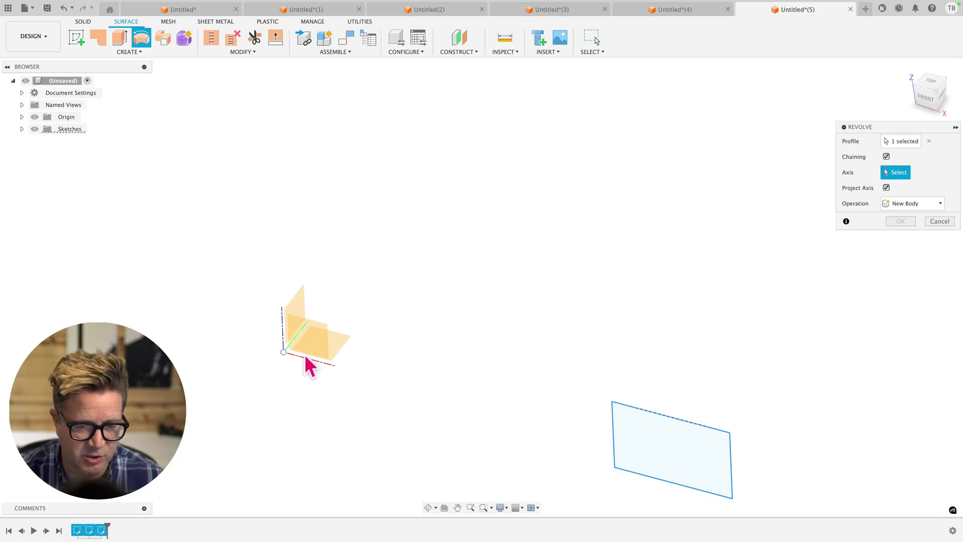
pyautogui.click(293, 310)
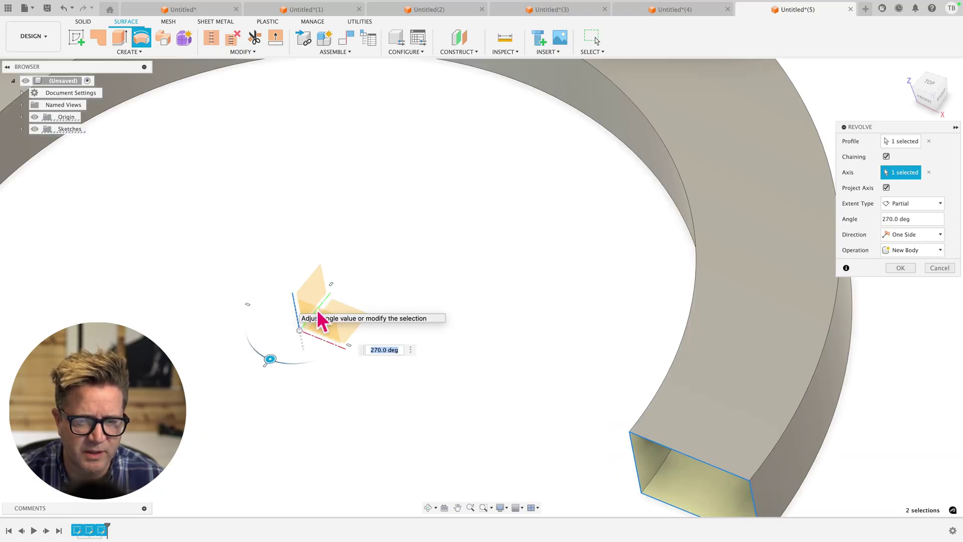
pyautogui.scroll(-5, 321, 321)
pyautogui.keyDown('shift'); pyautogui.moveTo(377, 344); pyautogui.dragTo(351, 307, button='middle'); pyautogui.keyUp('shift')
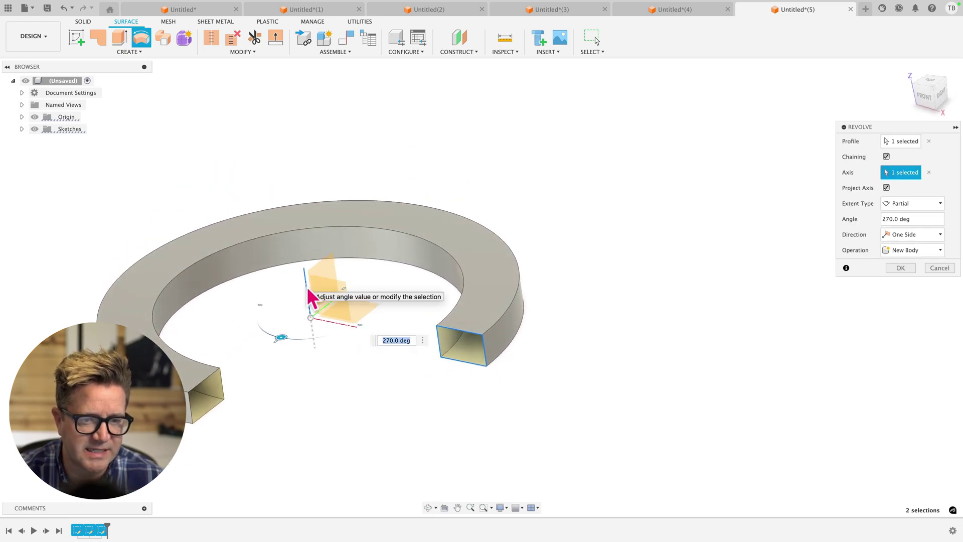